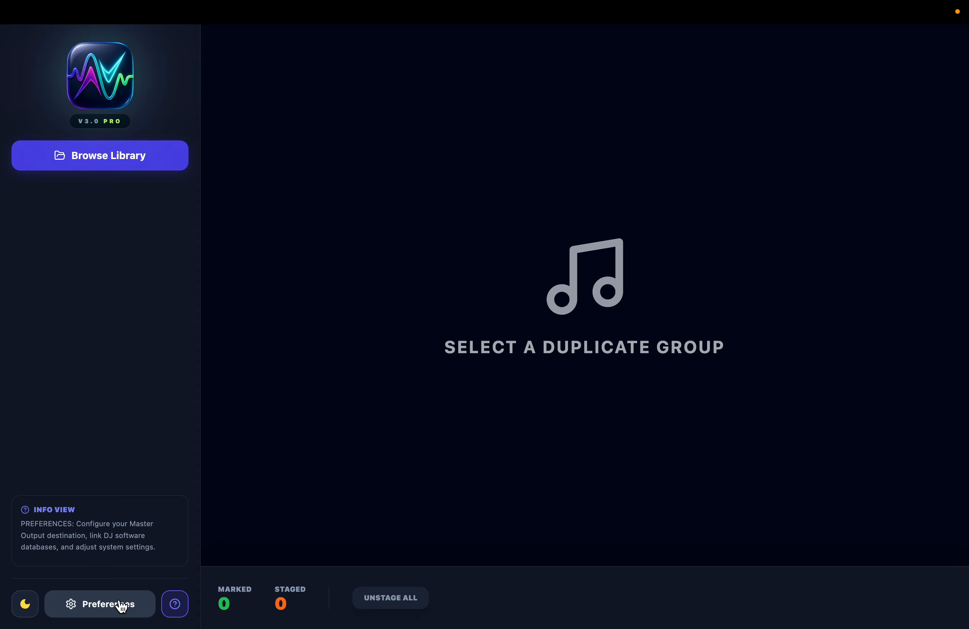
Open the preferences and refresh the software database connections so the linked DJ libraries are re-read.
left_click(121, 605)
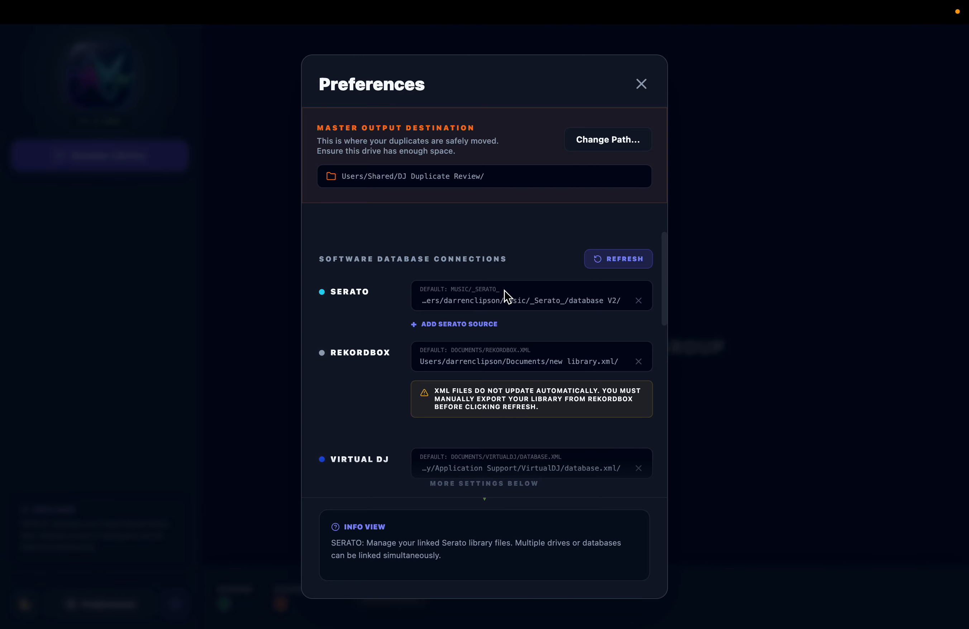
scroll(595, 335, "down", 10)
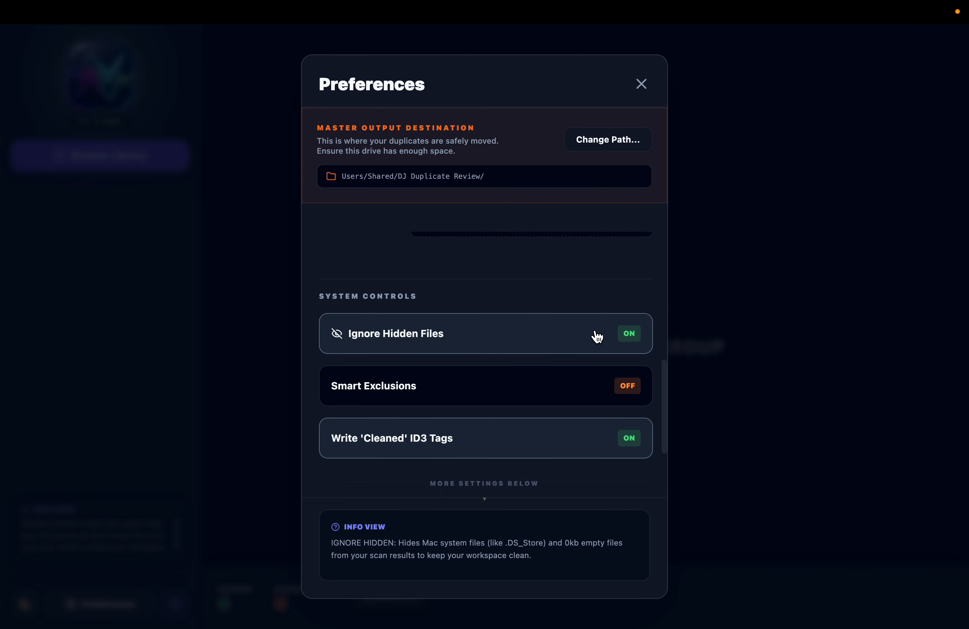
scroll(597, 335, "up", 10)
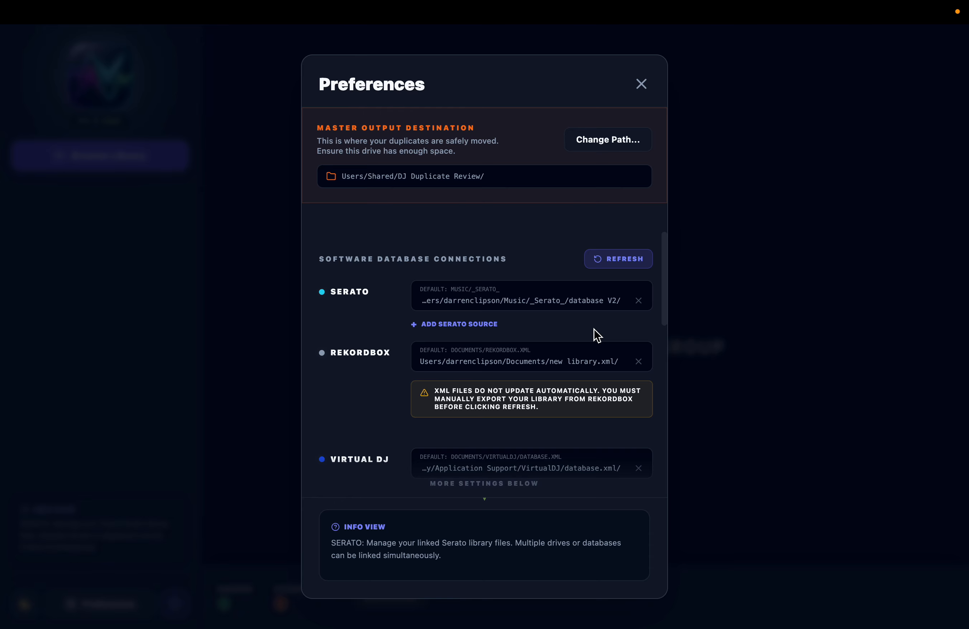
scroll(596, 333, "down", 10)
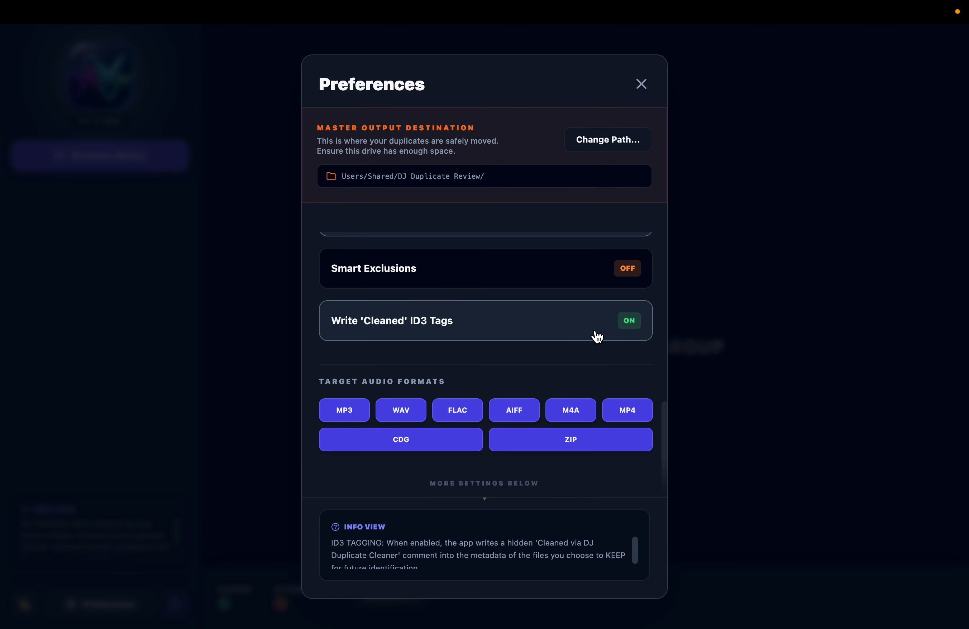
scroll(595, 333, "up", 10)
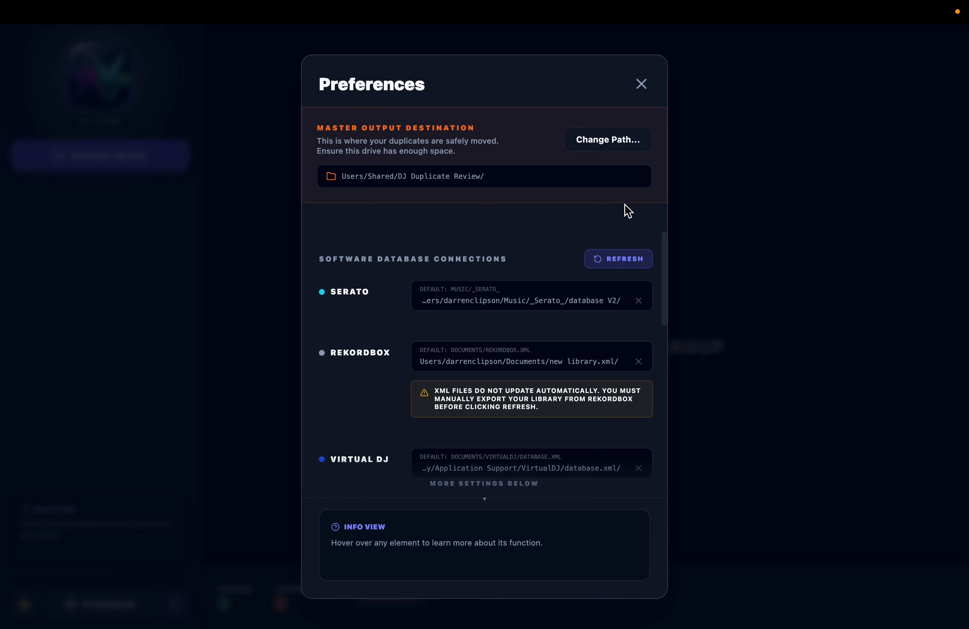
mouse_move(548, 295)
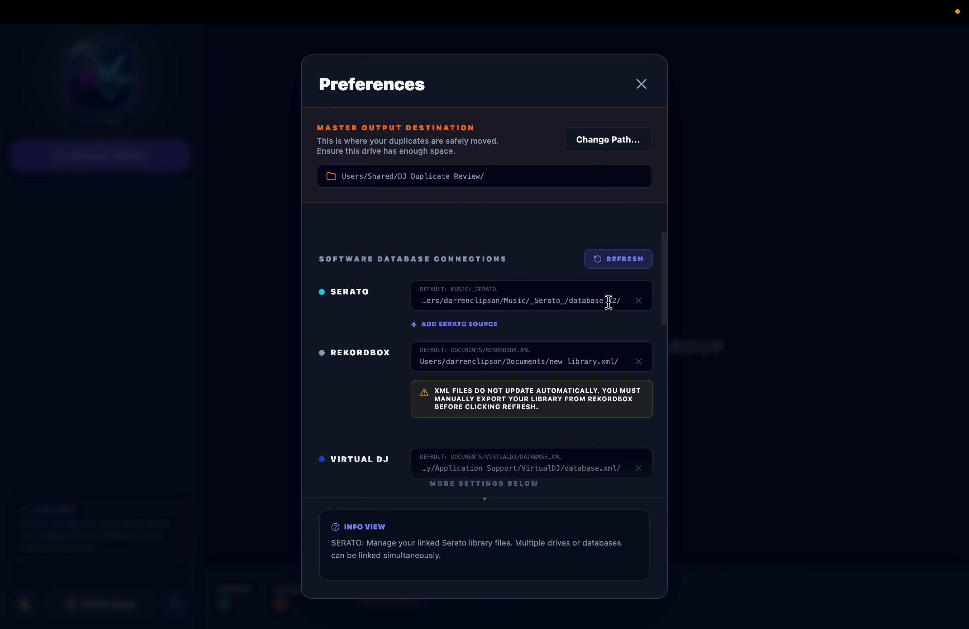
scroll(608, 302, "down", 1)
scroll(630, 334, "up", 1)
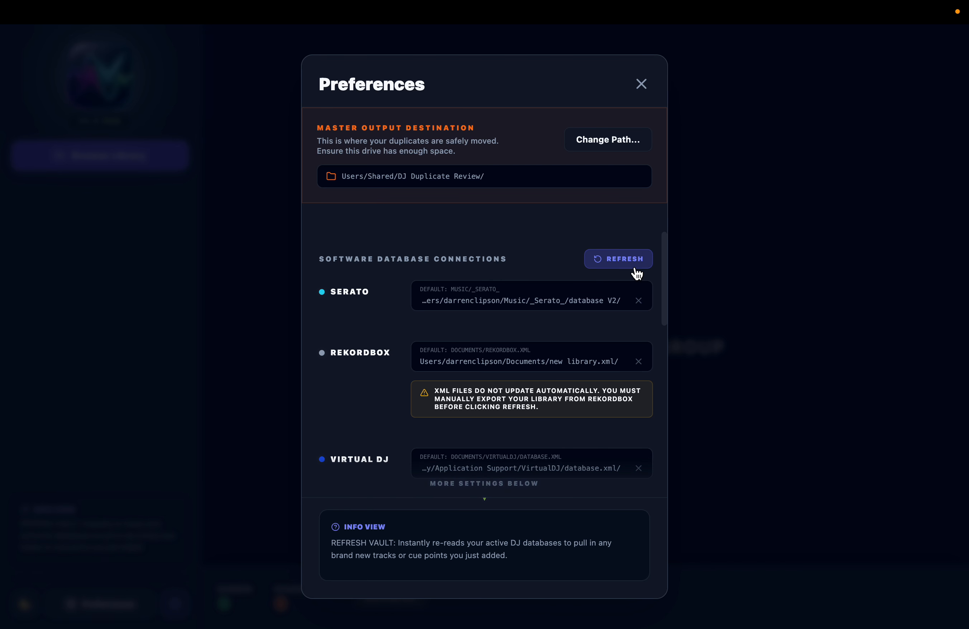
left_click(634, 268)
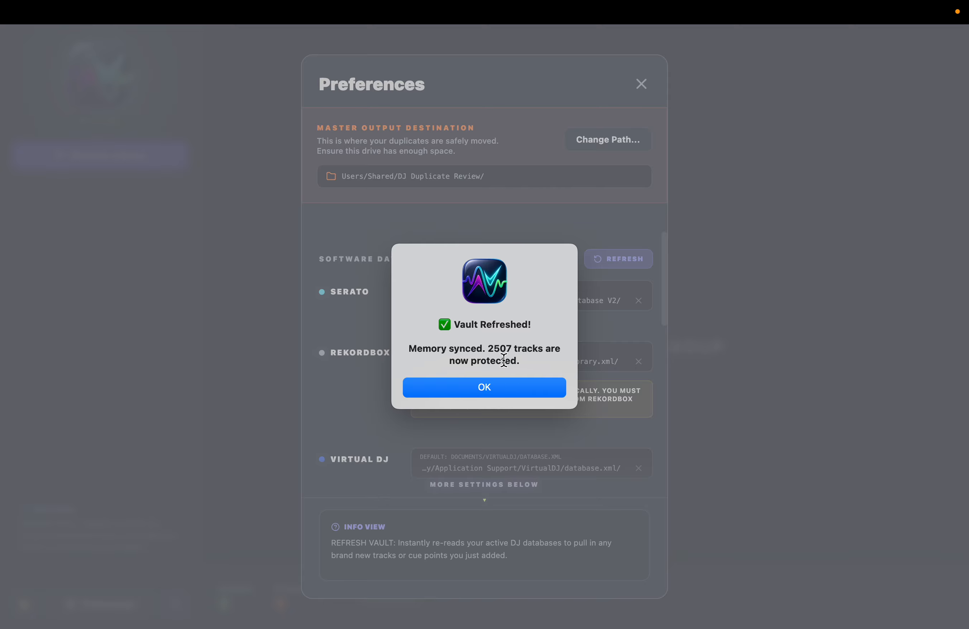
left_click(478, 390)
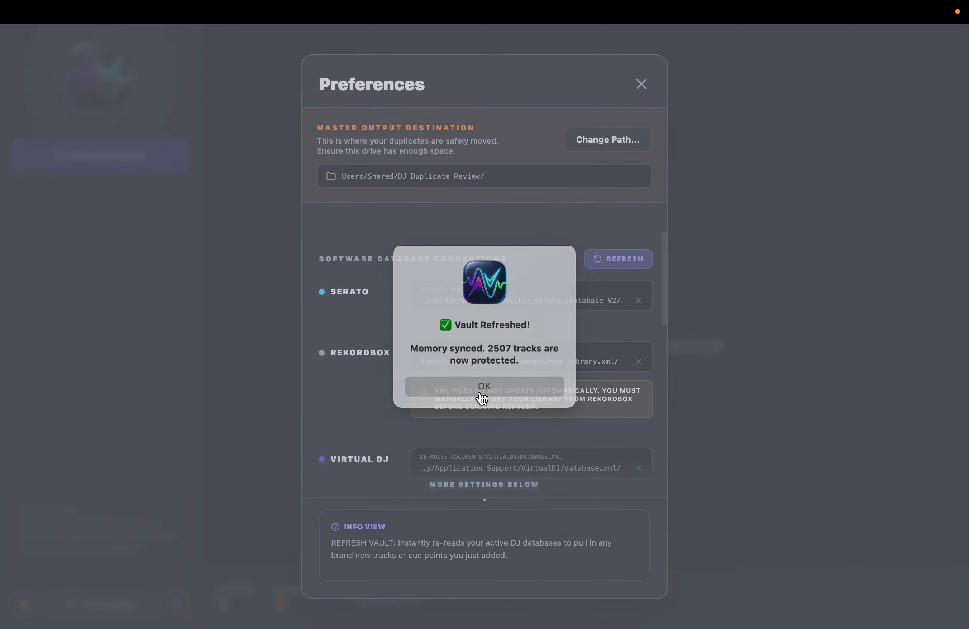
Switch to rekordbox to locate the command for exporting the collection in xml format, and return to the duplicate cleaner's preferences.
scroll(476, 292, "down", 2)
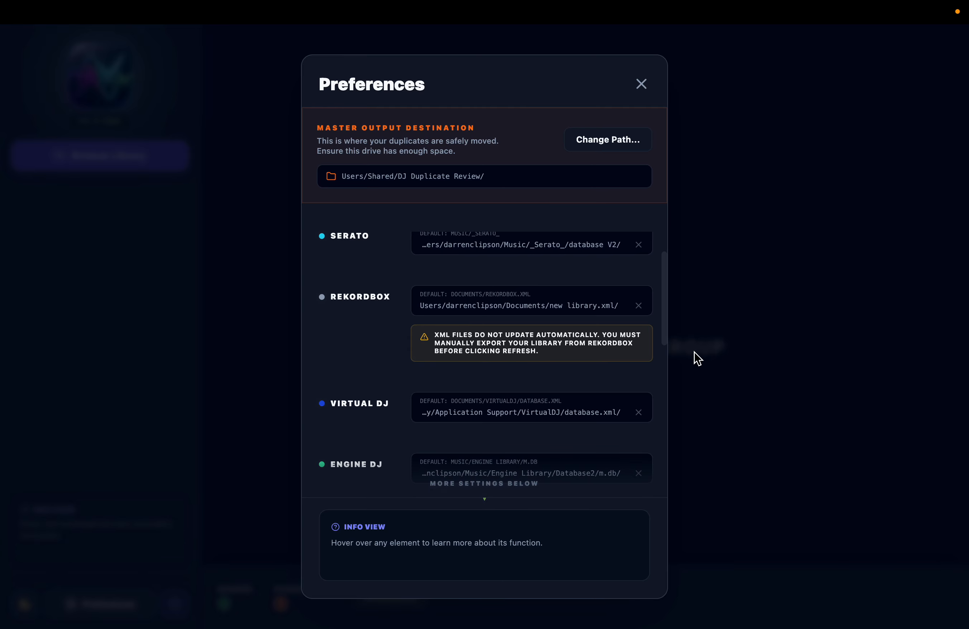
mouse_move(504, 338)
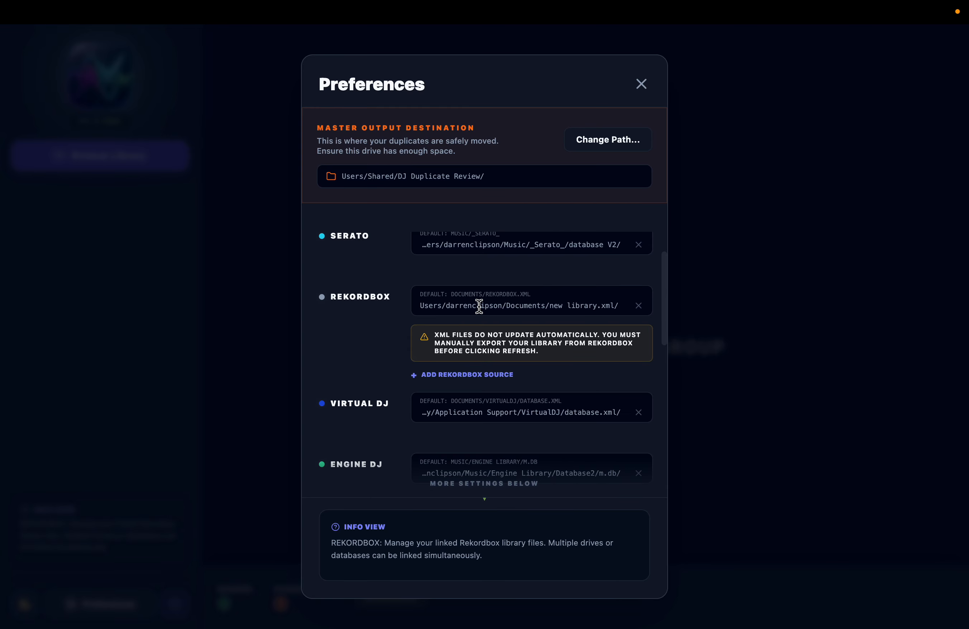
key("ctrl+Right")
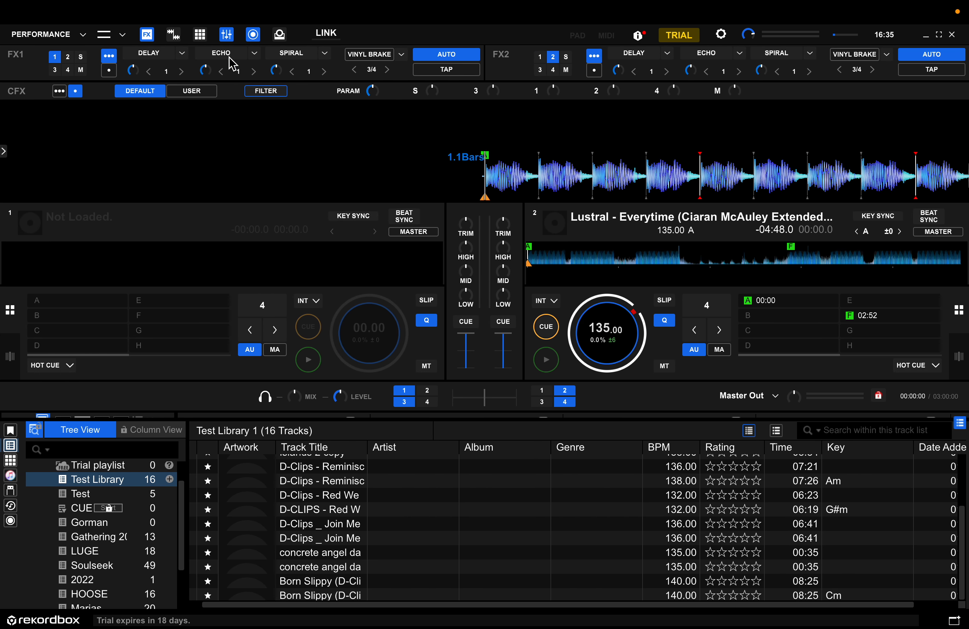
mouse_move(168, 15)
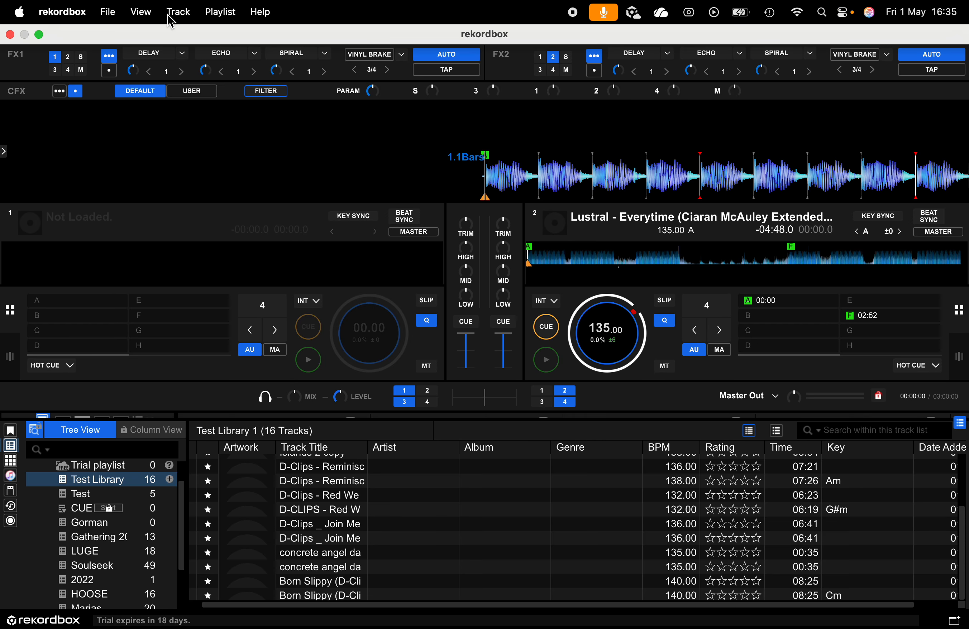
left_click(107, 14)
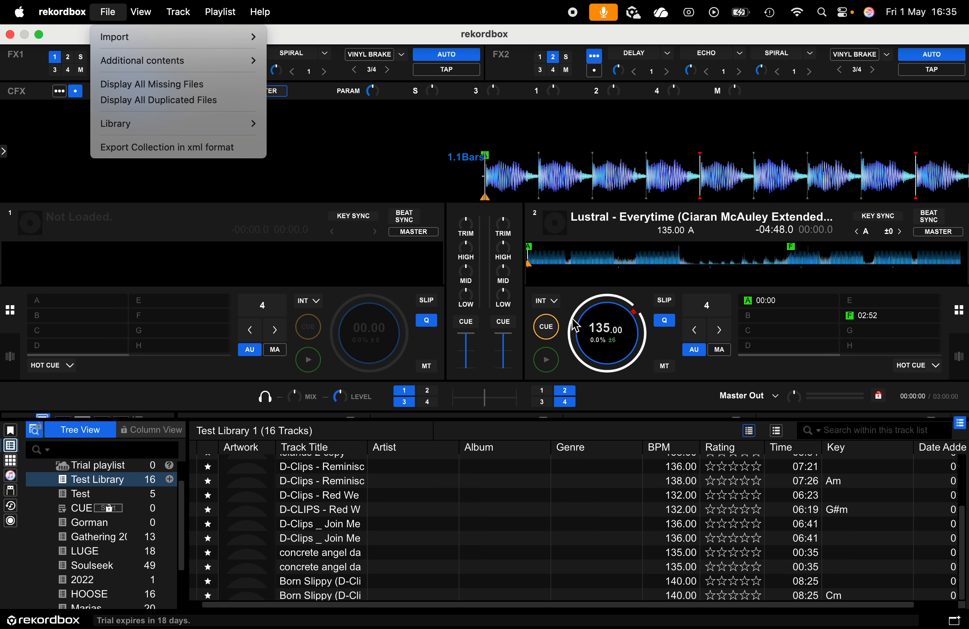
left_click(377, 149)
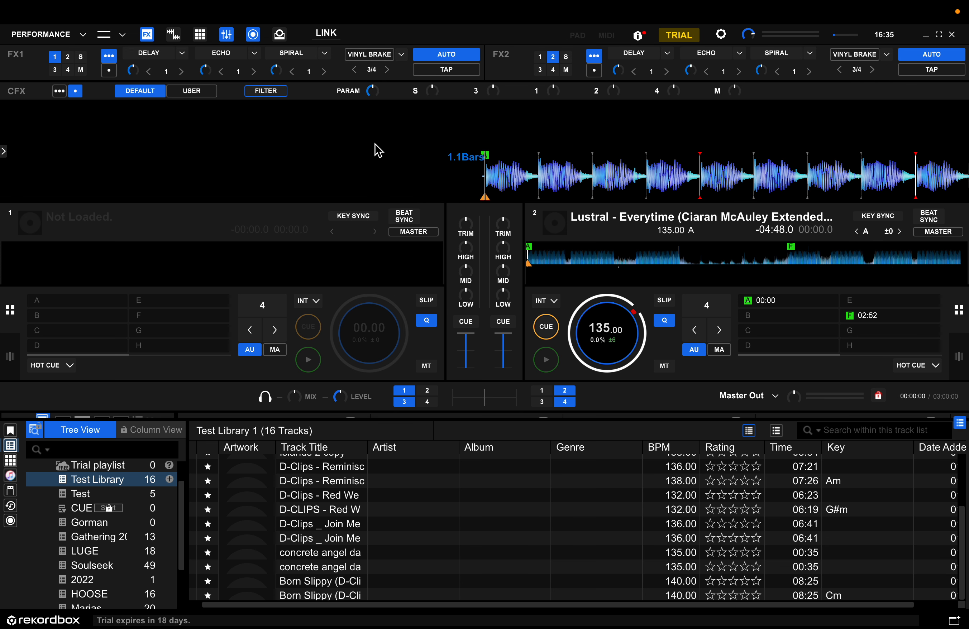
left_click(108, 11)
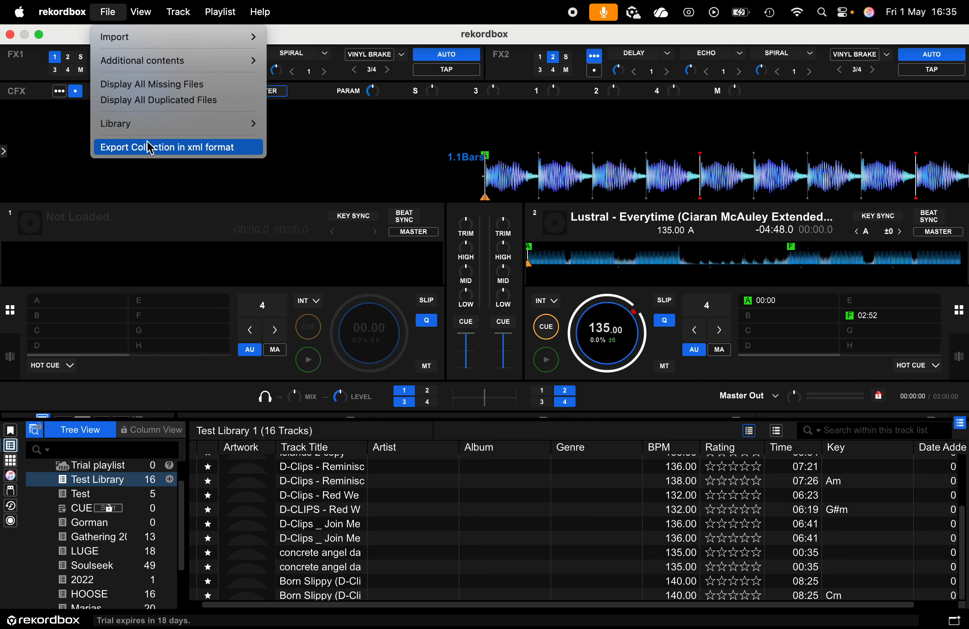
key("ctrl+Left")
key("ctrl+Right")
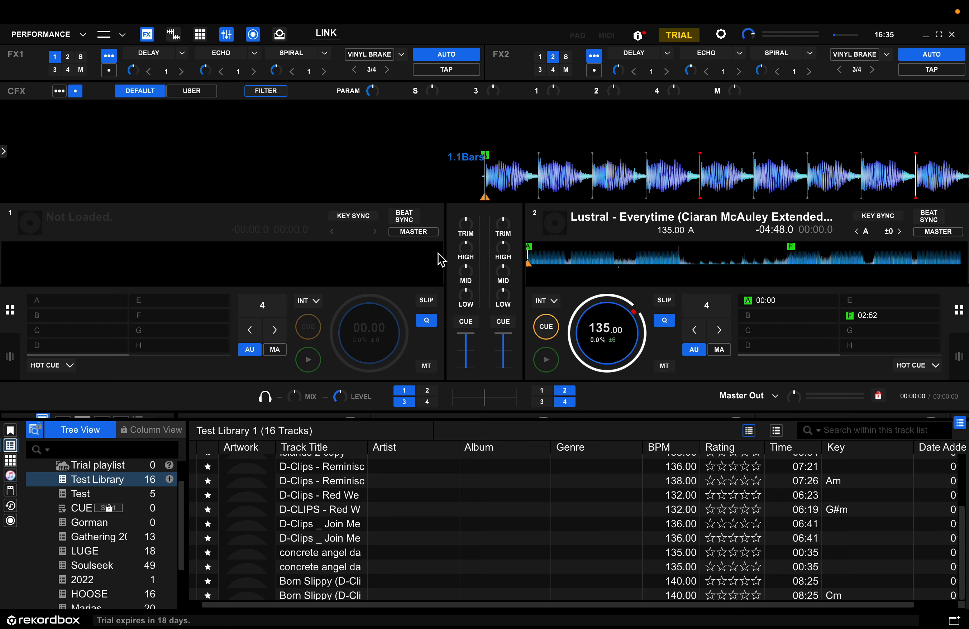
key("ctrl+Left")
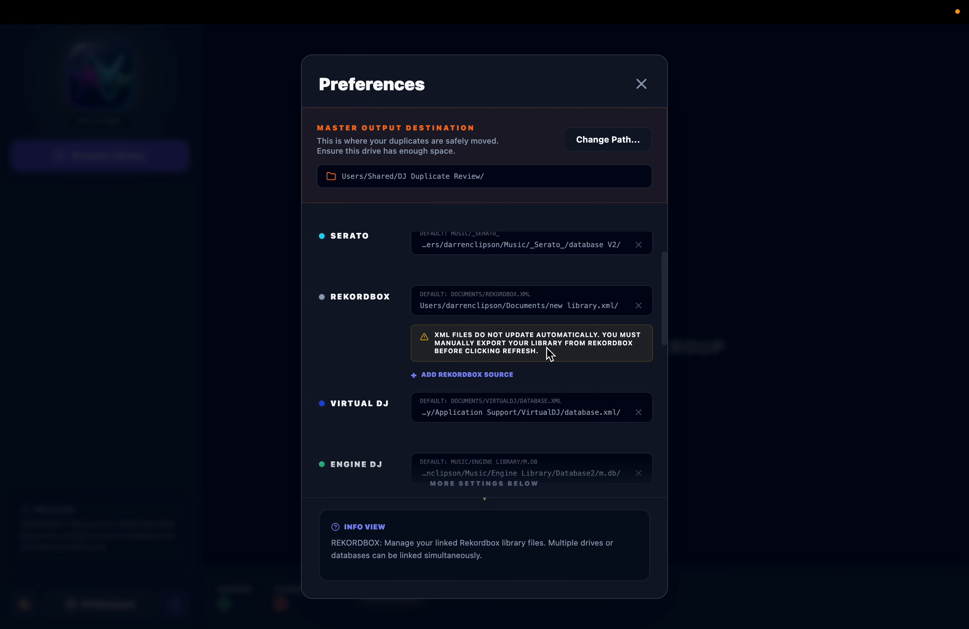
key("ctrl+Right")
key("ctrl+Left")
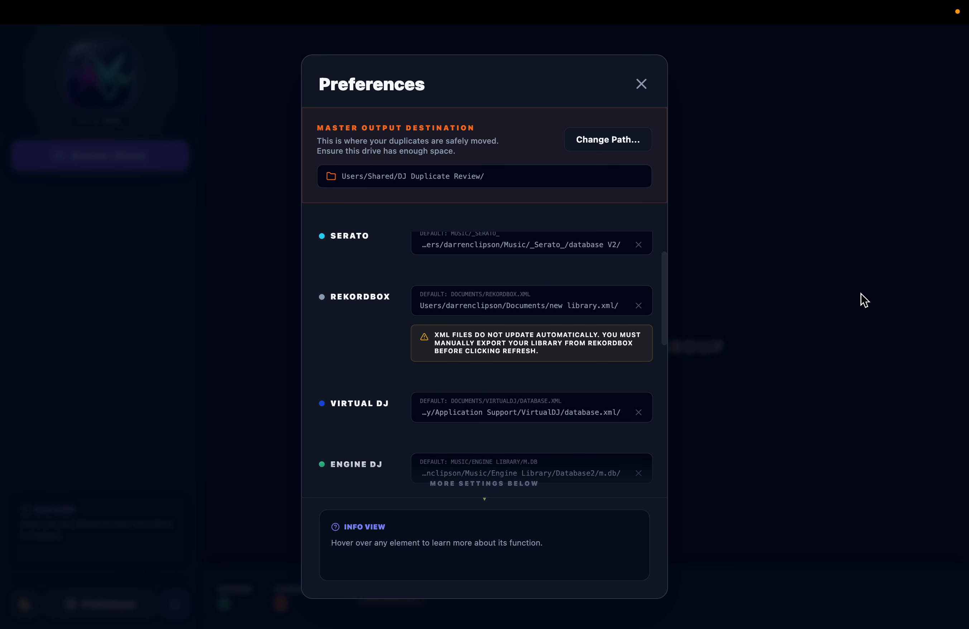
Add m.db from the Database2 folder as an Engine DJ source.
scroll(561, 349, "down", 1)
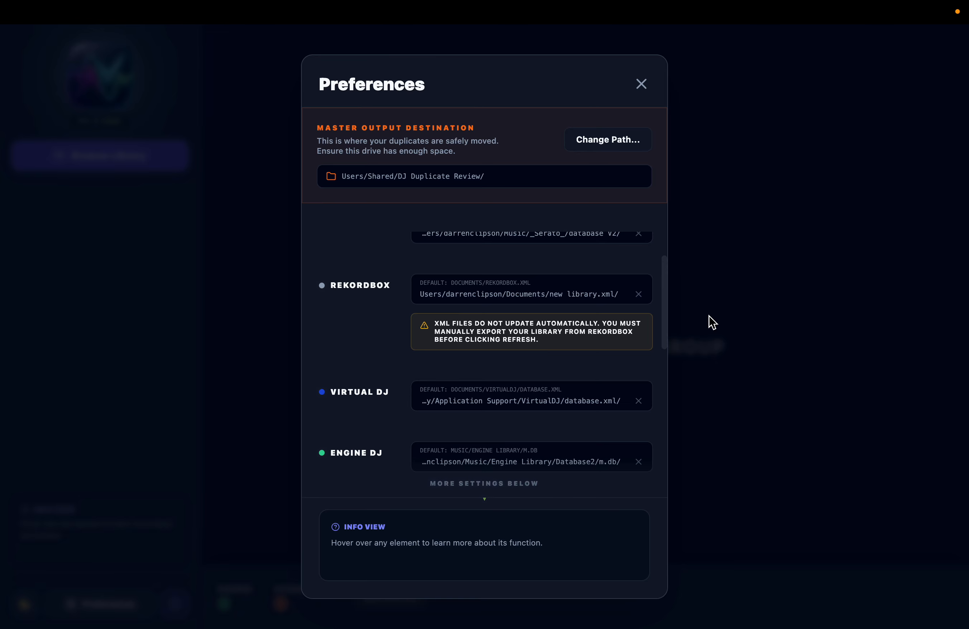
scroll(575, 367, "up", 2)
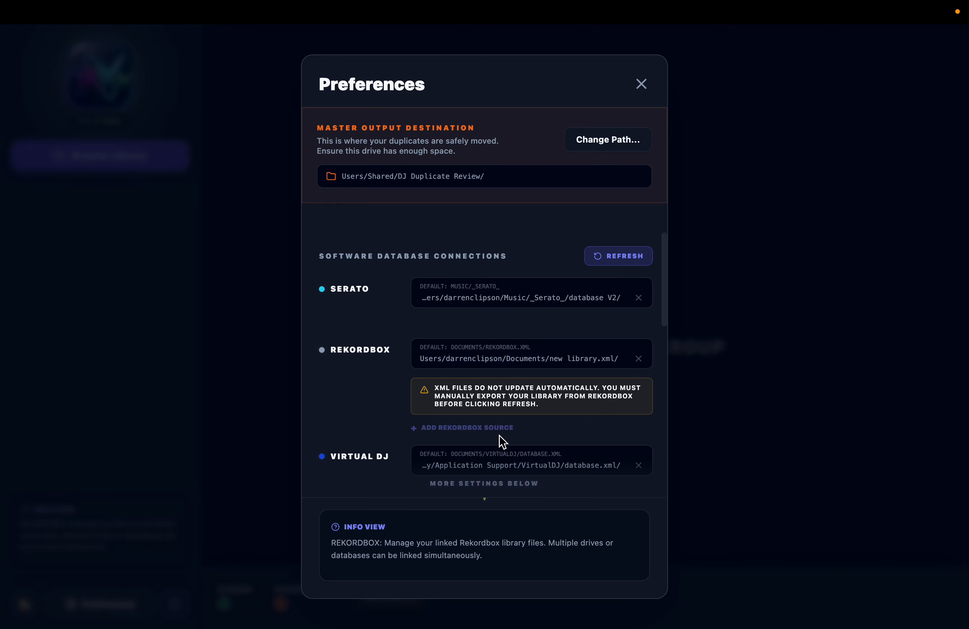
scroll(498, 435, "down", 2)
scroll(364, 441, "down", 2)
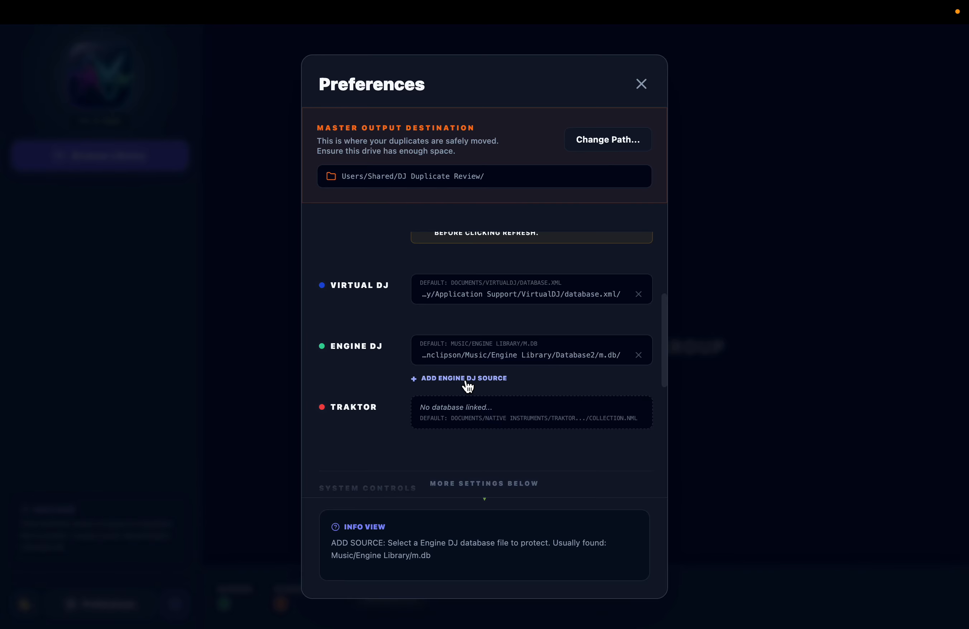
left_click(490, 379)
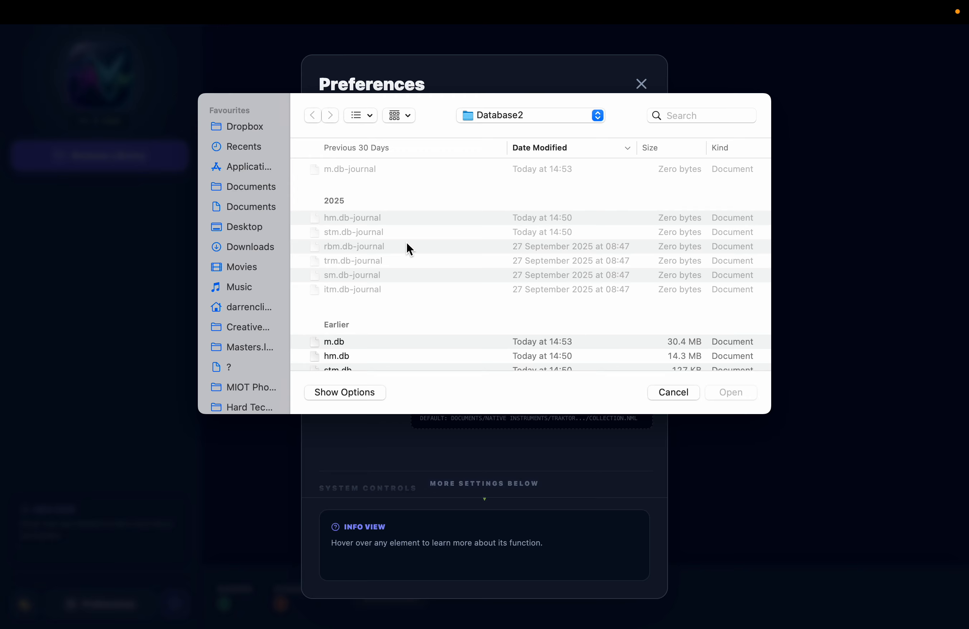
left_click(341, 341)
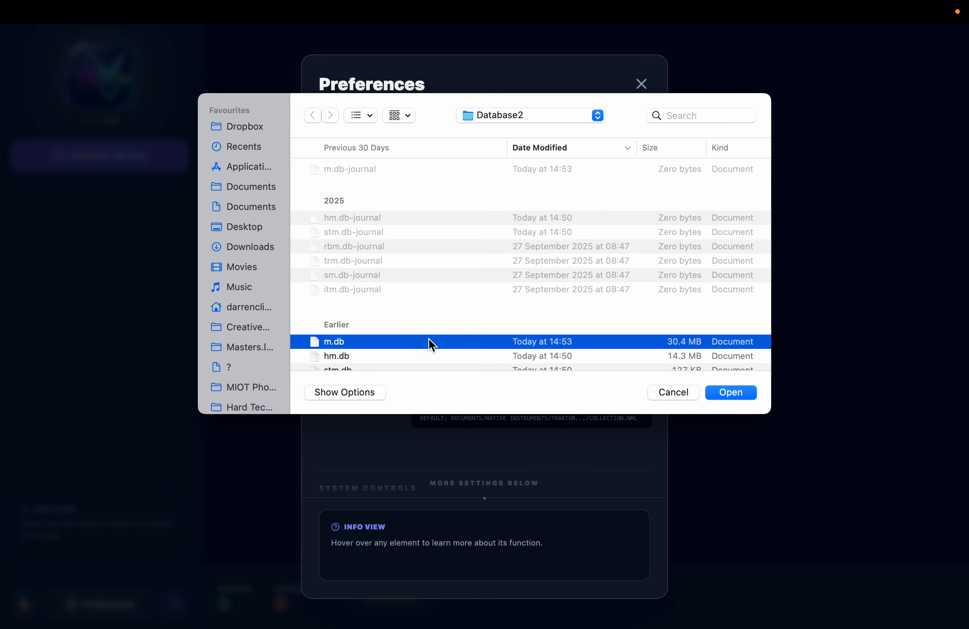
left_click(729, 394)
left_click(479, 393)
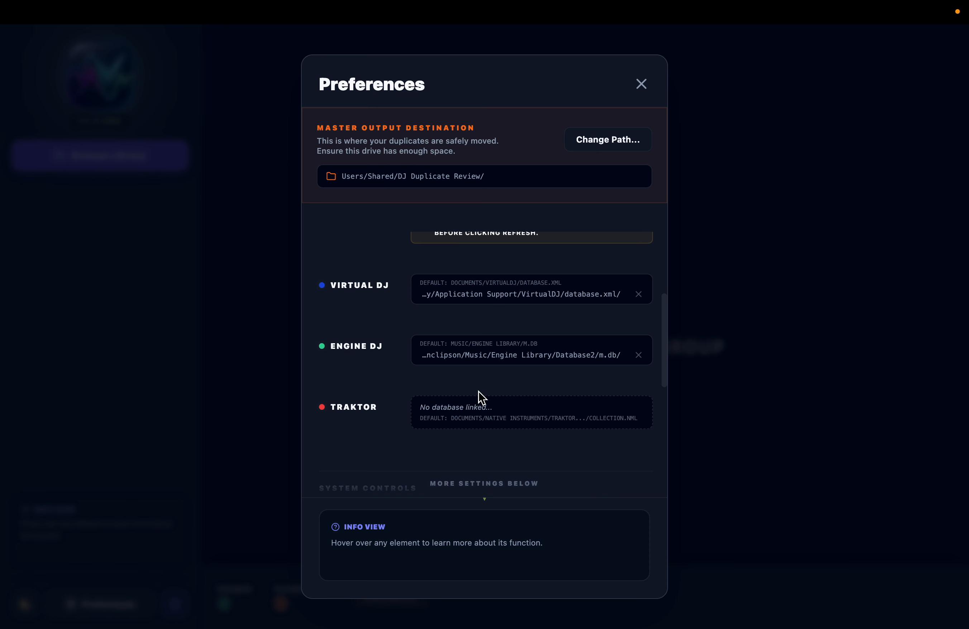
Turn on Smart Exclusions in the system controls.
scroll(607, 386, "down", 2)
scroll(606, 385, "up", 1)
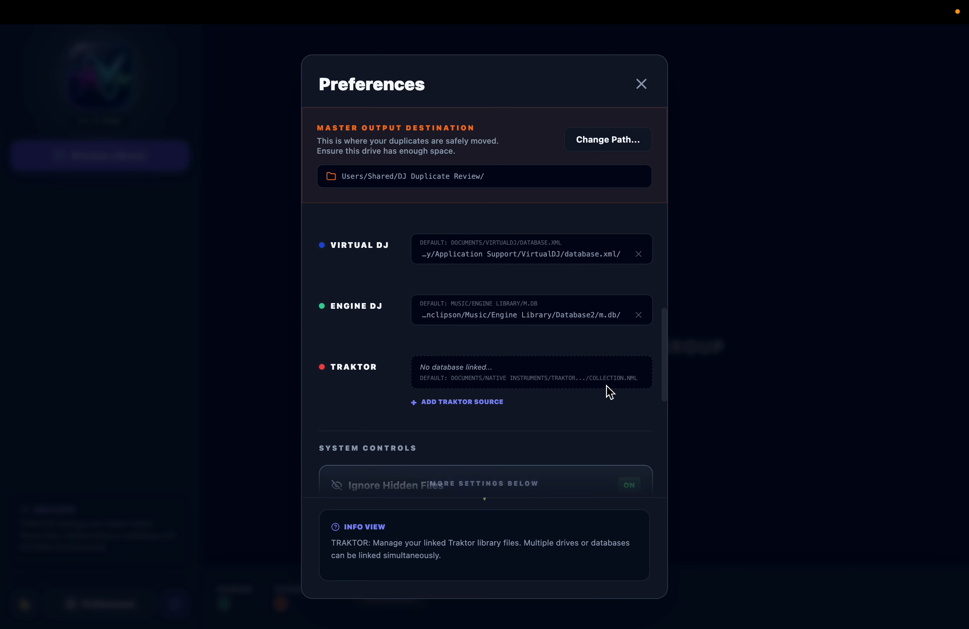
scroll(606, 385, "up", 5)
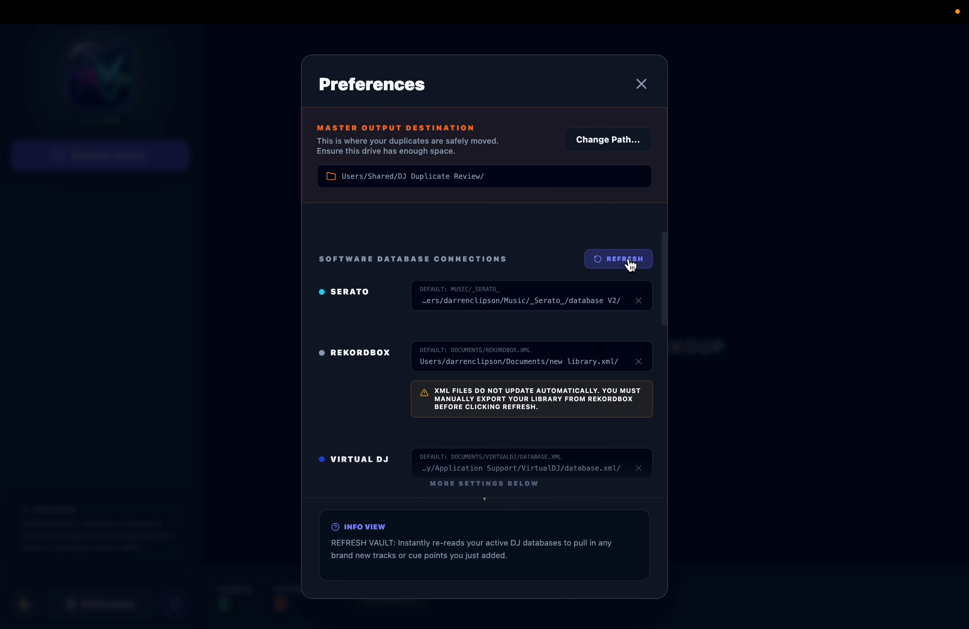
scroll(631, 265, "down", 1)
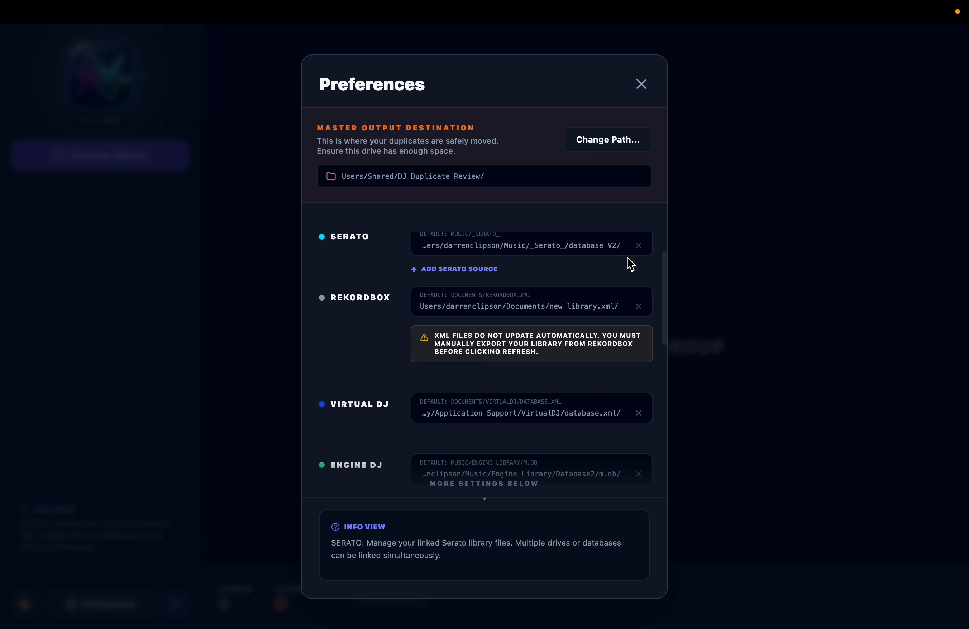
scroll(627, 259, "down", 5)
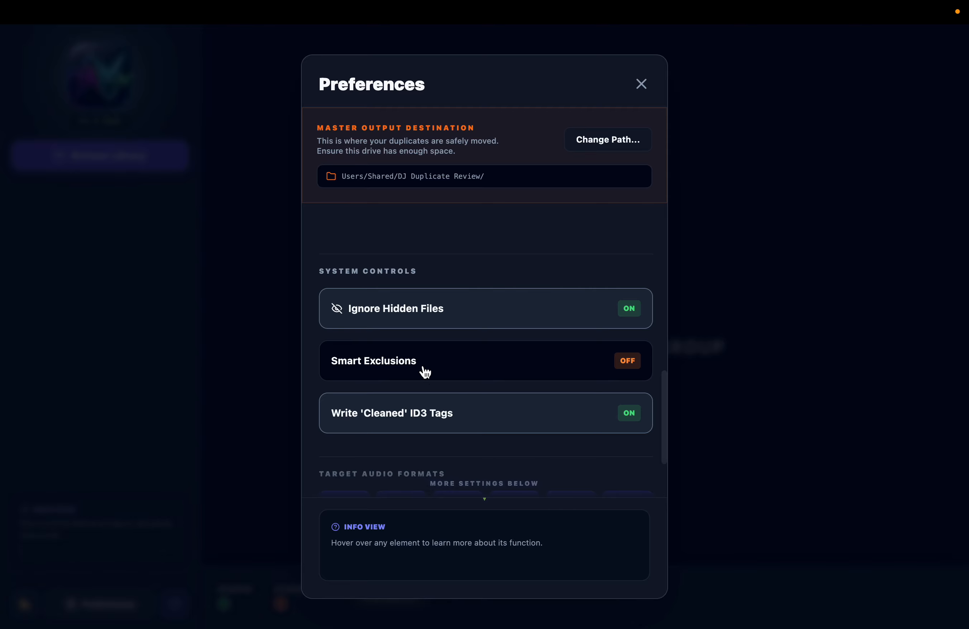
mouse_move(448, 313)
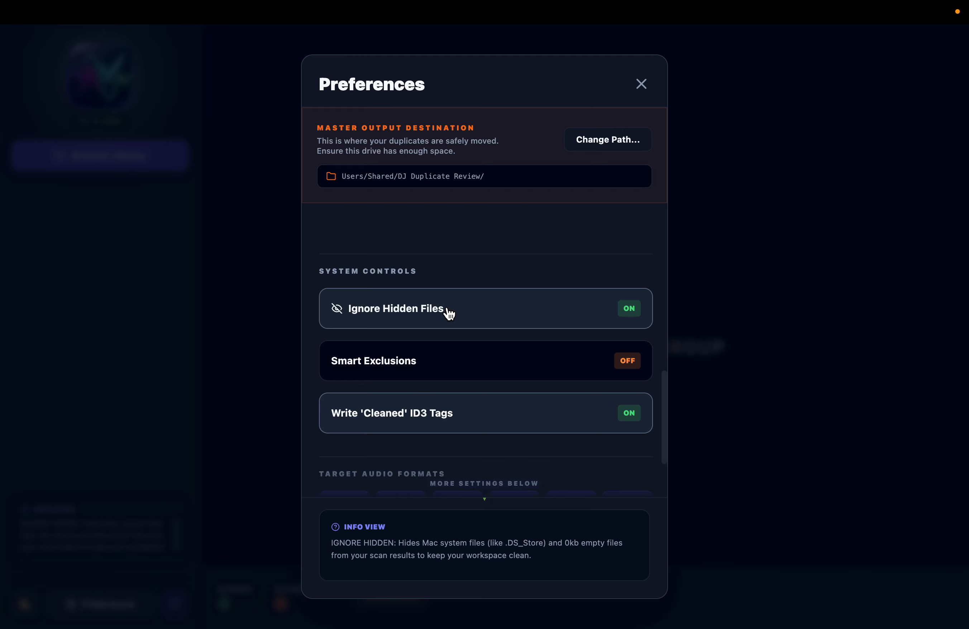
left_click(443, 370)
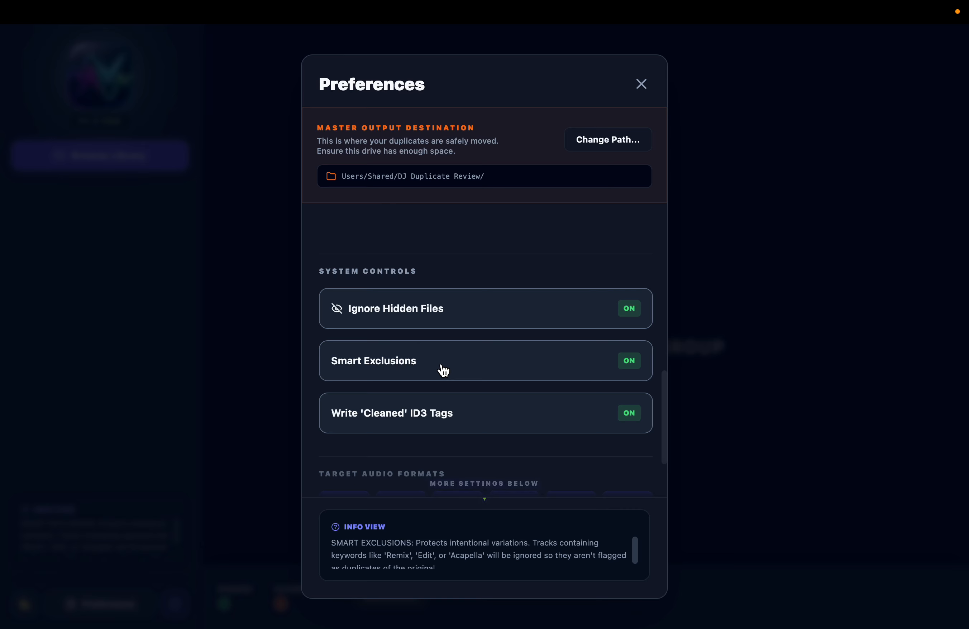
left_click(453, 371)
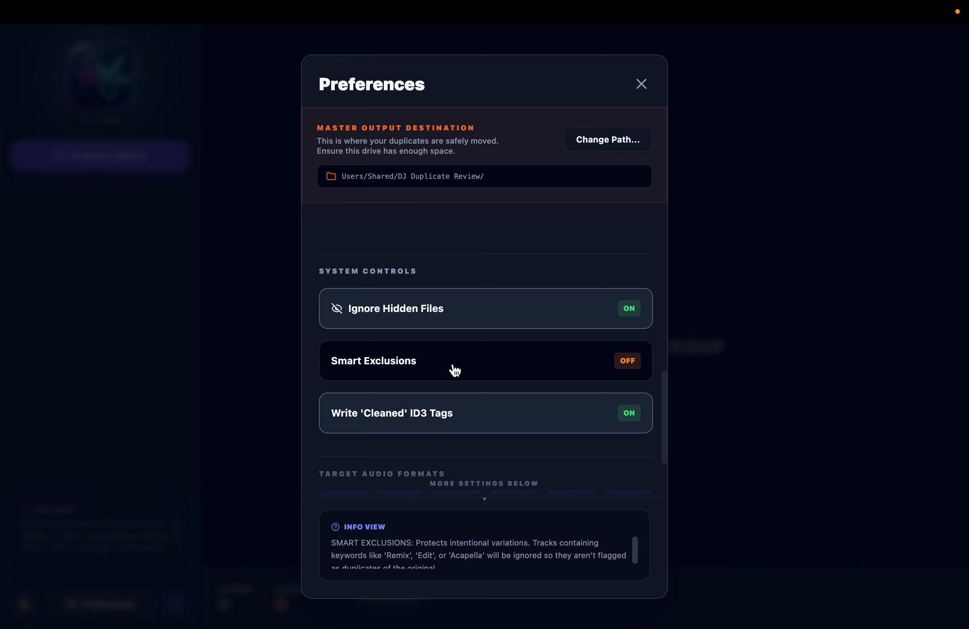
left_click(454, 370)
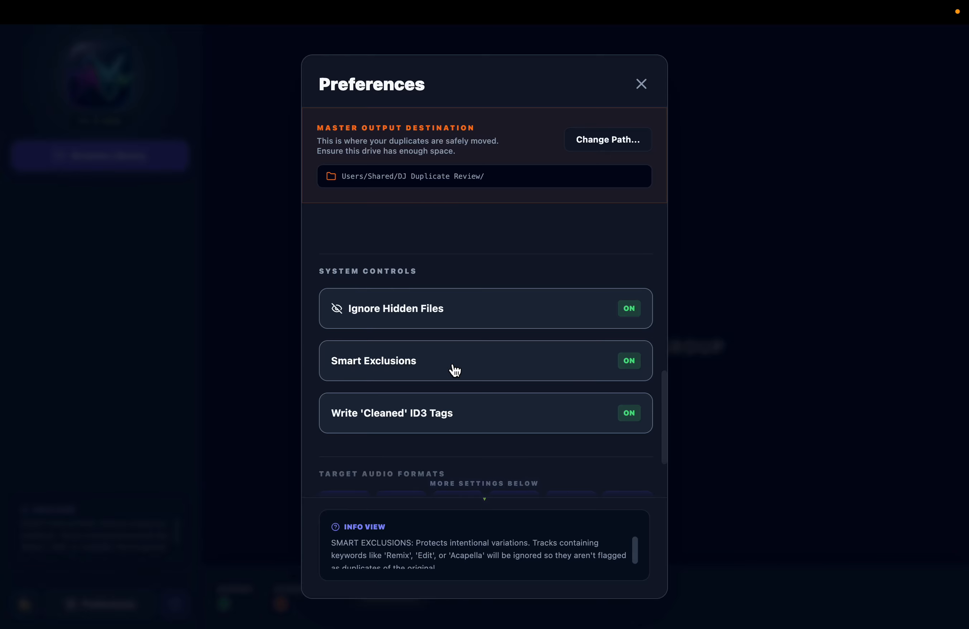
scroll(525, 343, "down", 3)
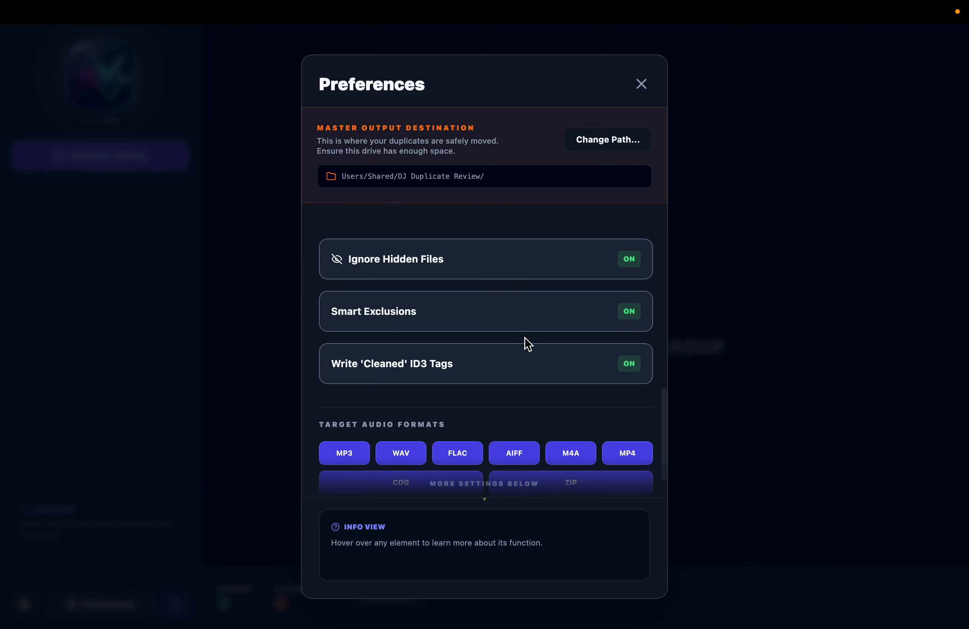
mouse_move(516, 312)
scroll(517, 311, "up", 3)
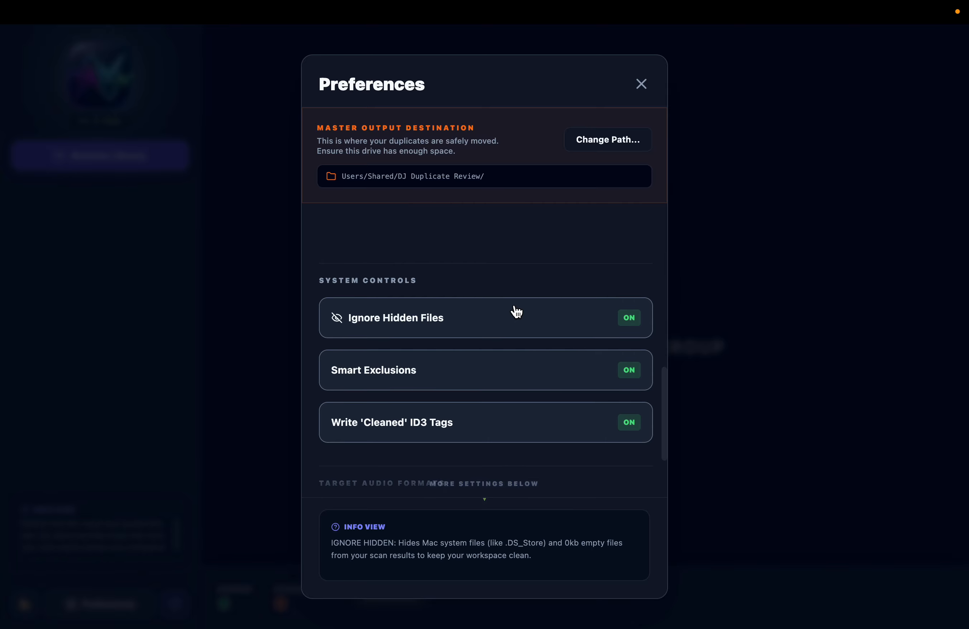
Exclude WAV, FLAC and AIFF from the target audio formats for the scan.
scroll(516, 311, "down", 3)
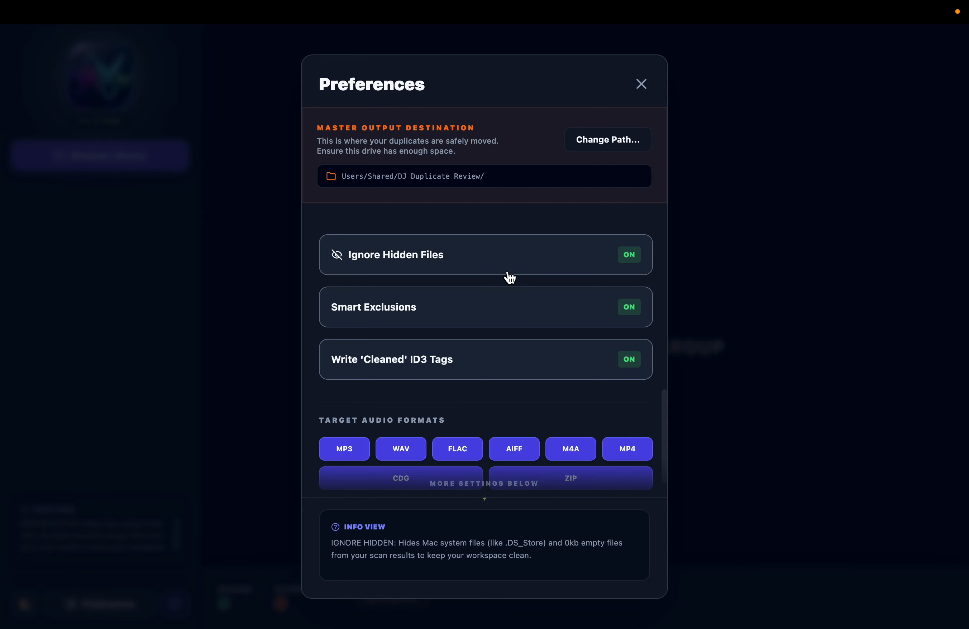
scroll(560, 329, "down", 2)
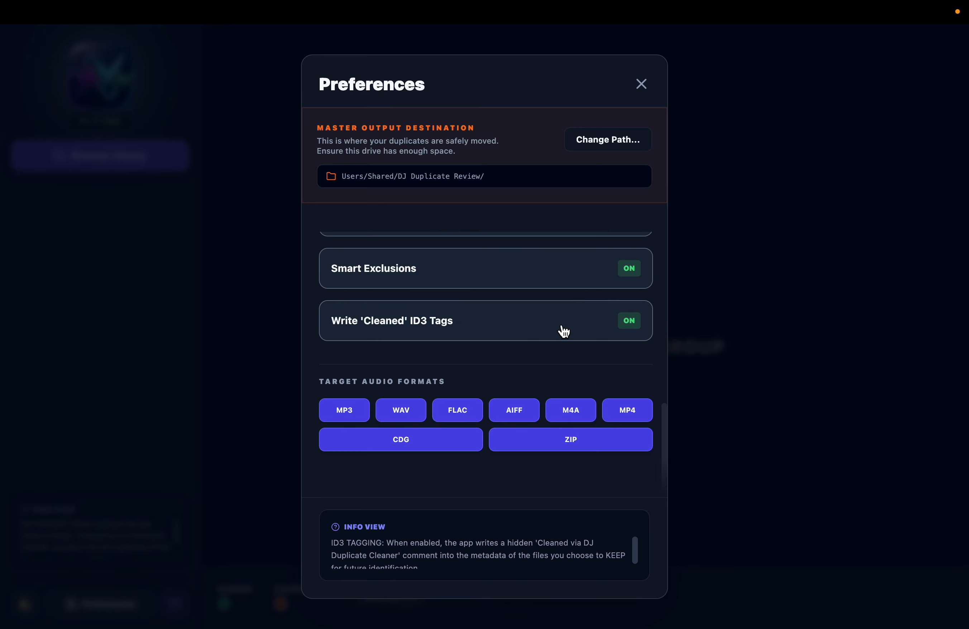
scroll(560, 325, "up", 2)
scroll(560, 325, "down", 1)
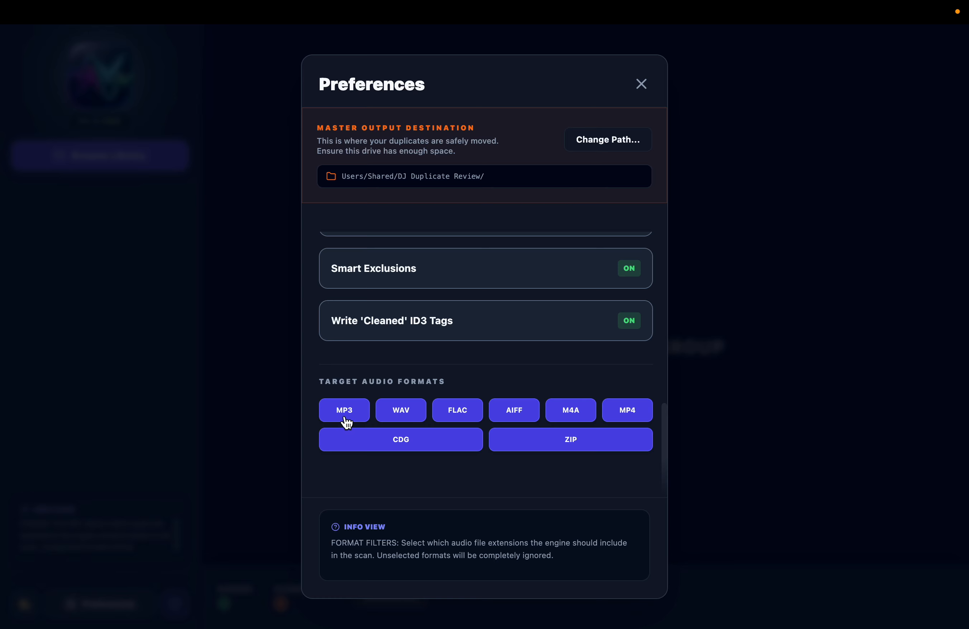
left_click(421, 420)
left_click(460, 422)
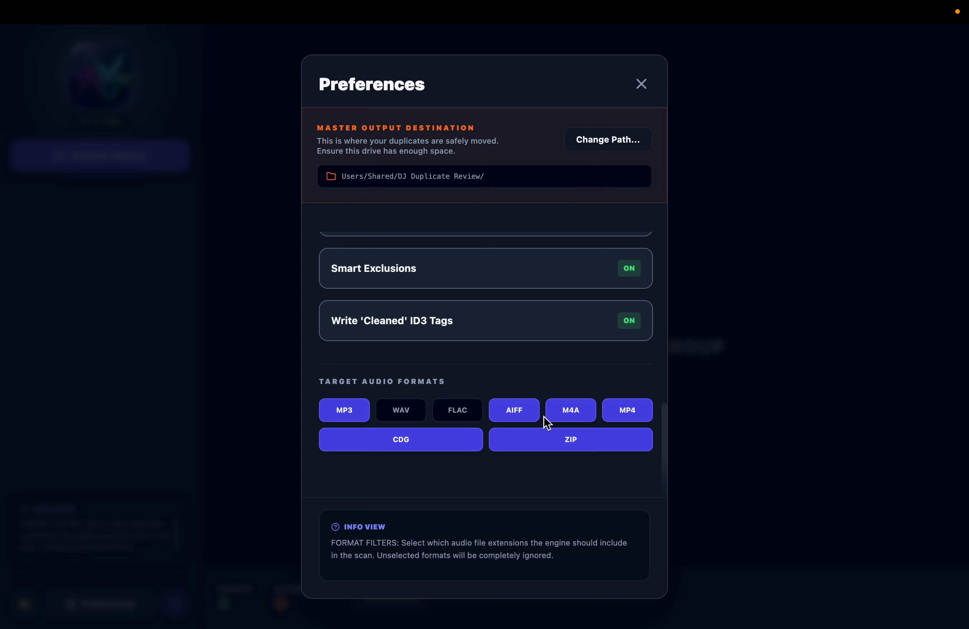
left_click(520, 420)
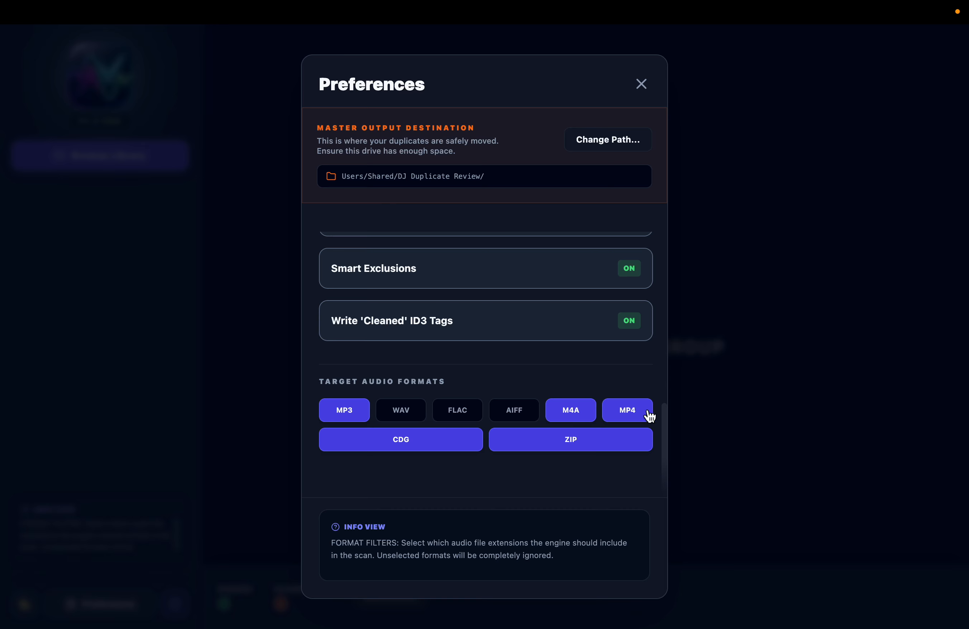
Include WAV, AIFF and FLAC in the target audio formats again and close the preferences.
left_click(409, 410)
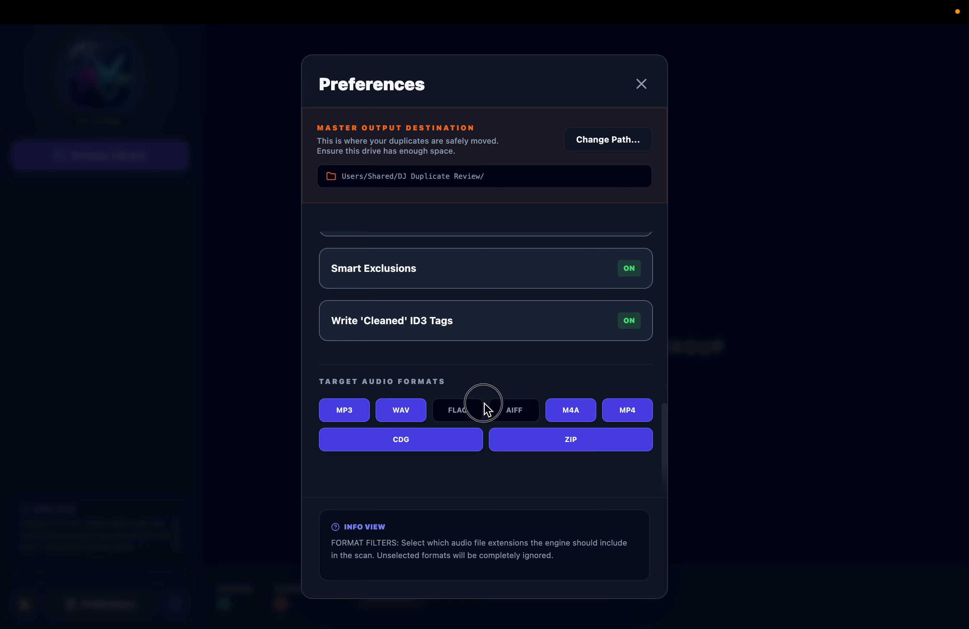
left_click(514, 411)
left_click(456, 420)
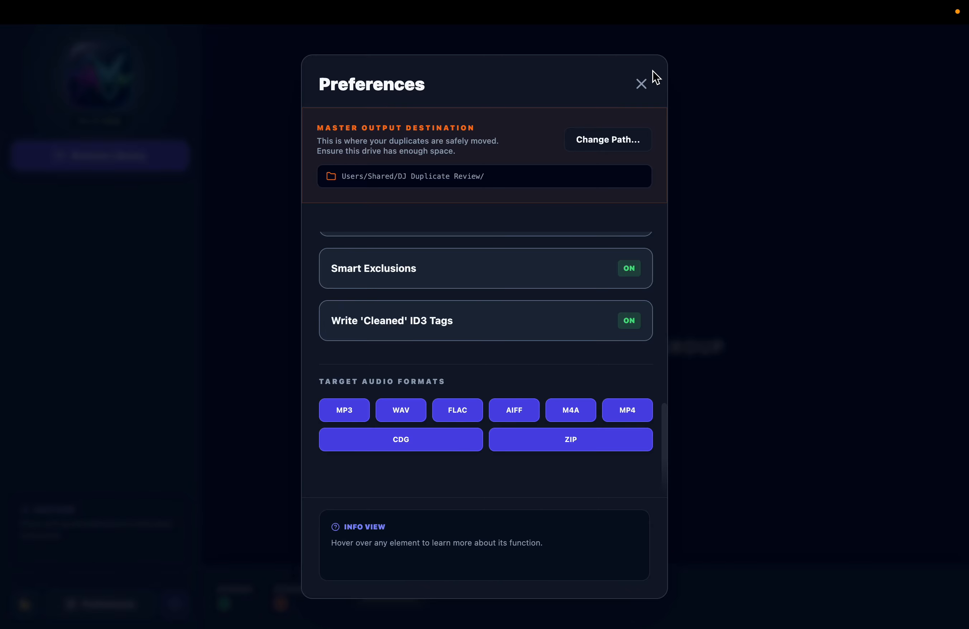
left_click(641, 85)
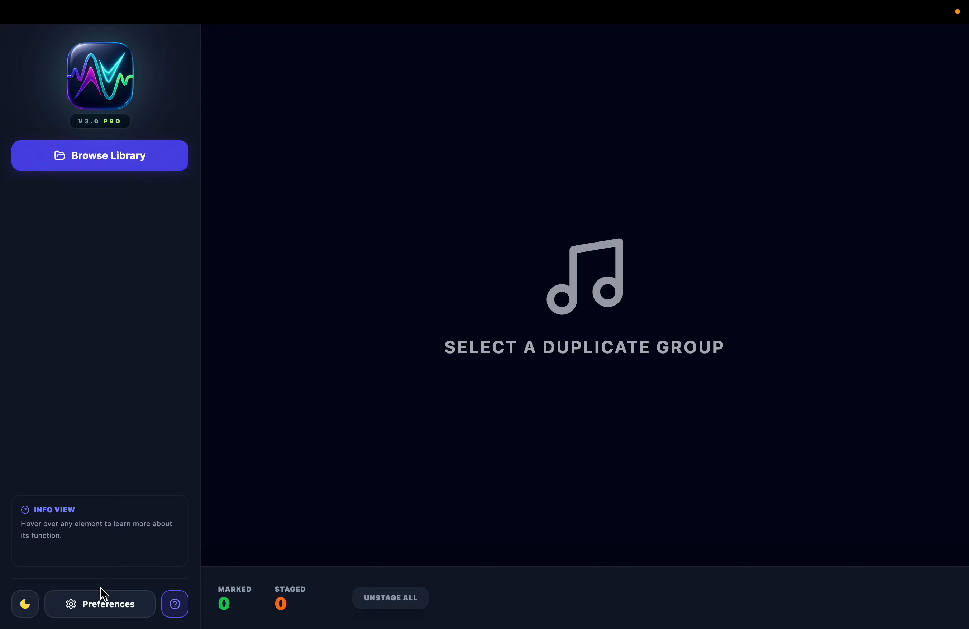
Try the Day Mode theme and return the interface to Midnight Mode.
left_click(26, 604)
left_click(26, 605)
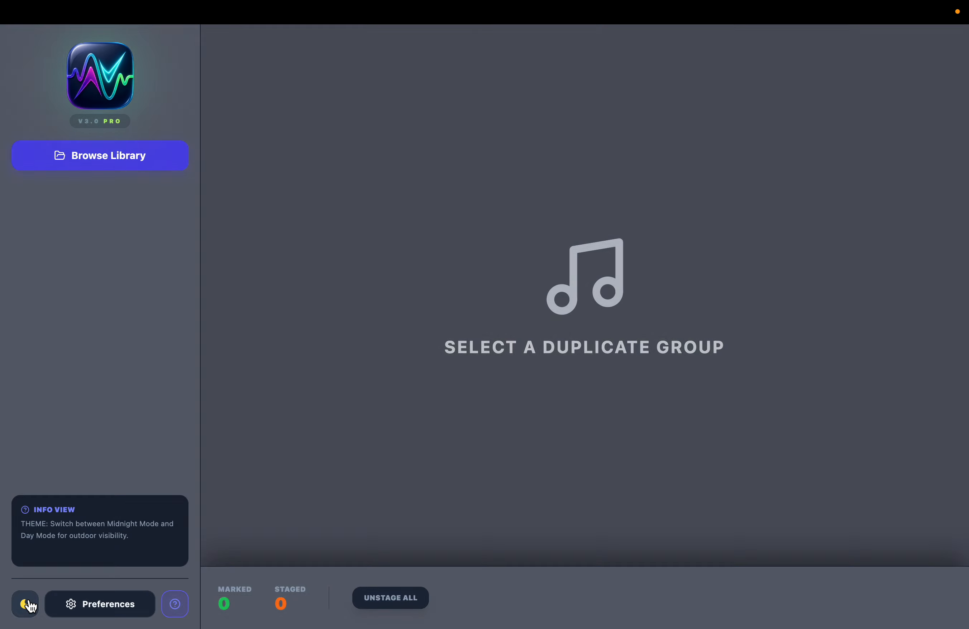
left_click(26, 604)
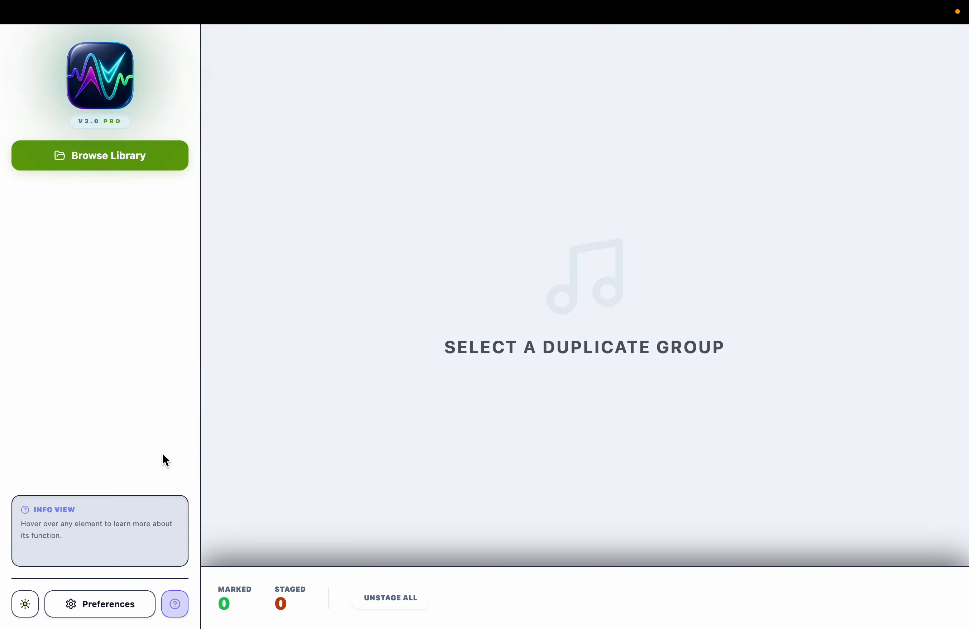
left_click(26, 604)
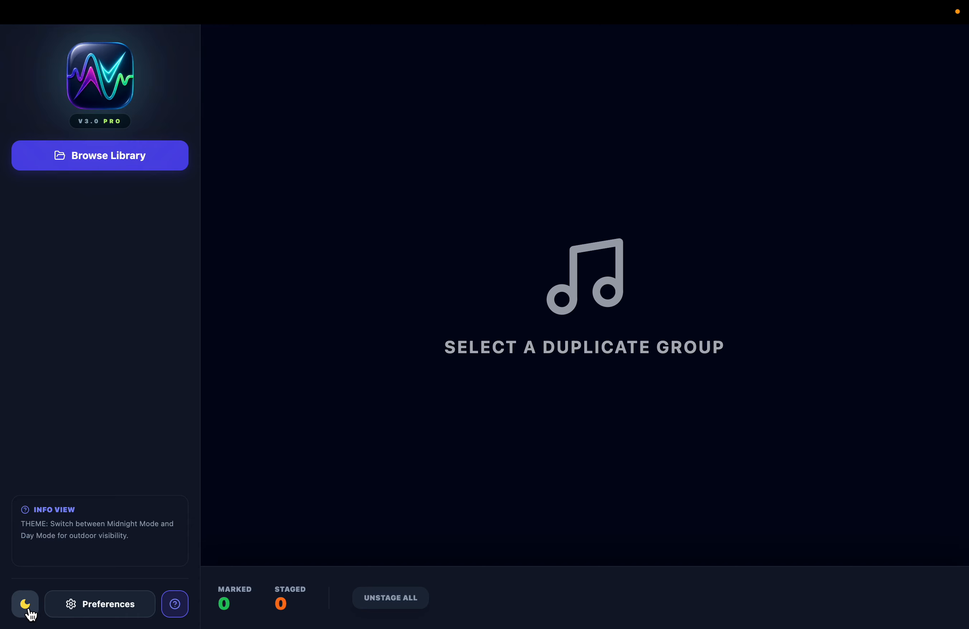
left_click(26, 604)
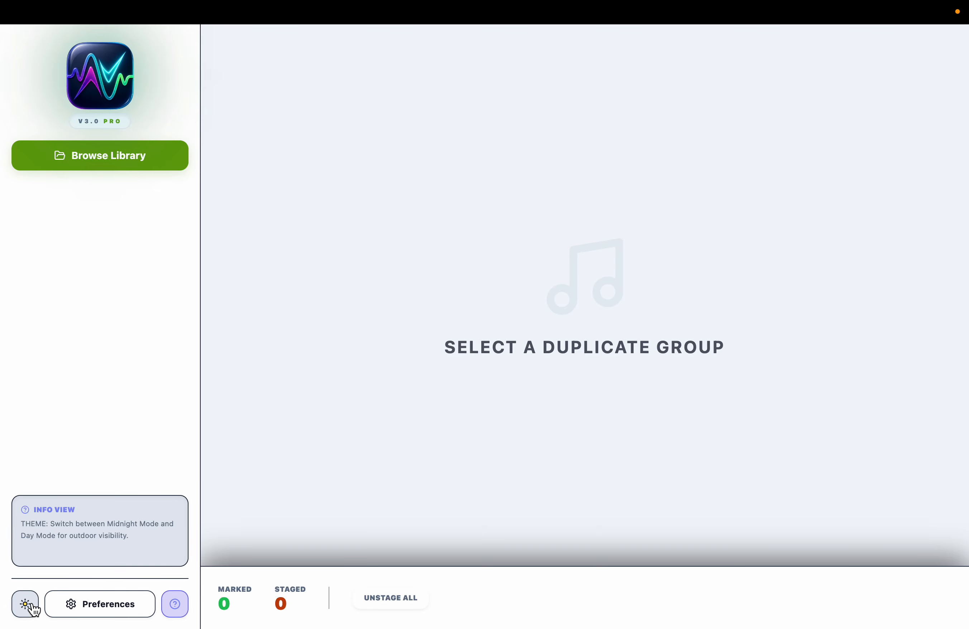
left_click(25, 605)
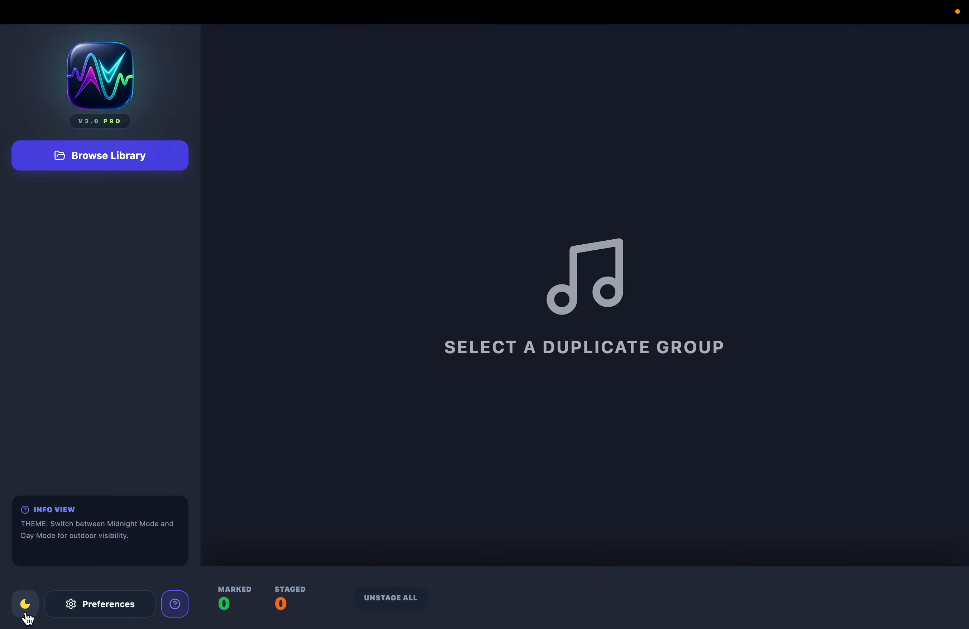
left_click(26, 617)
left_click(26, 615)
left_click(34, 611)
left_click(33, 611)
left_click(33, 612)
left_click(31, 615)
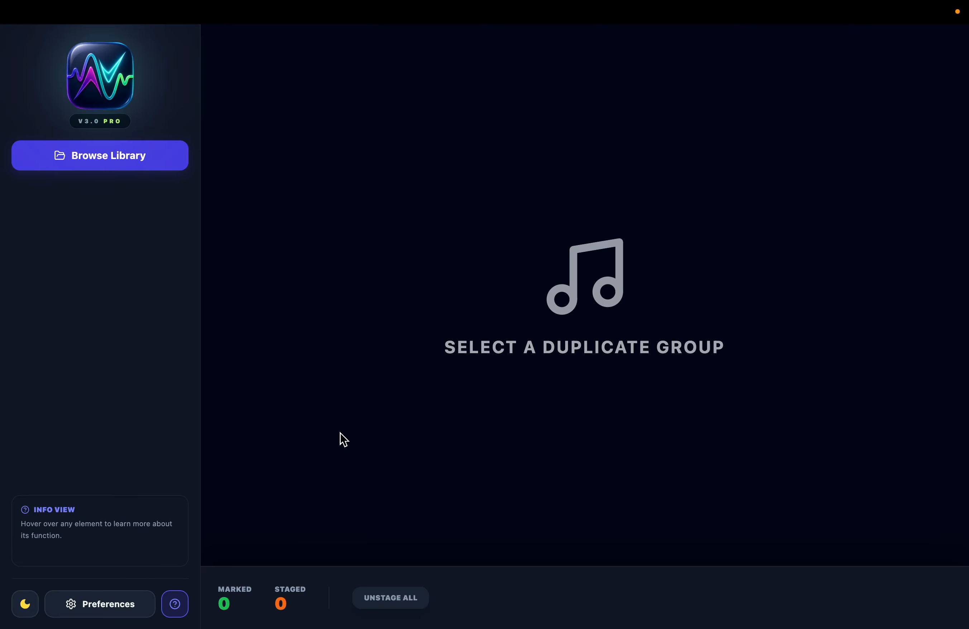
Scan the tes_library2 folder for duplicate tracks.
left_click(107, 166)
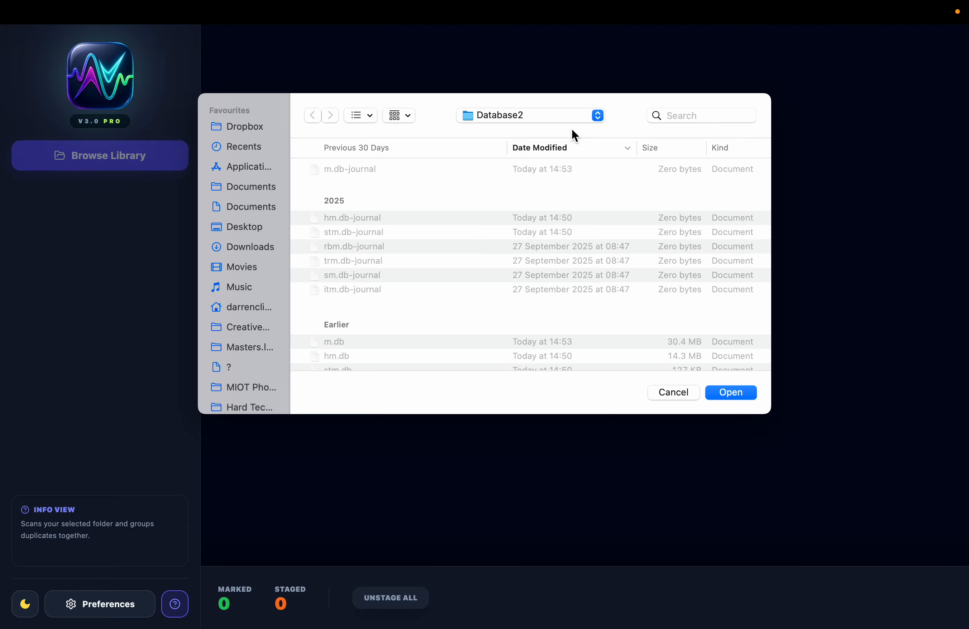
left_click(596, 116)
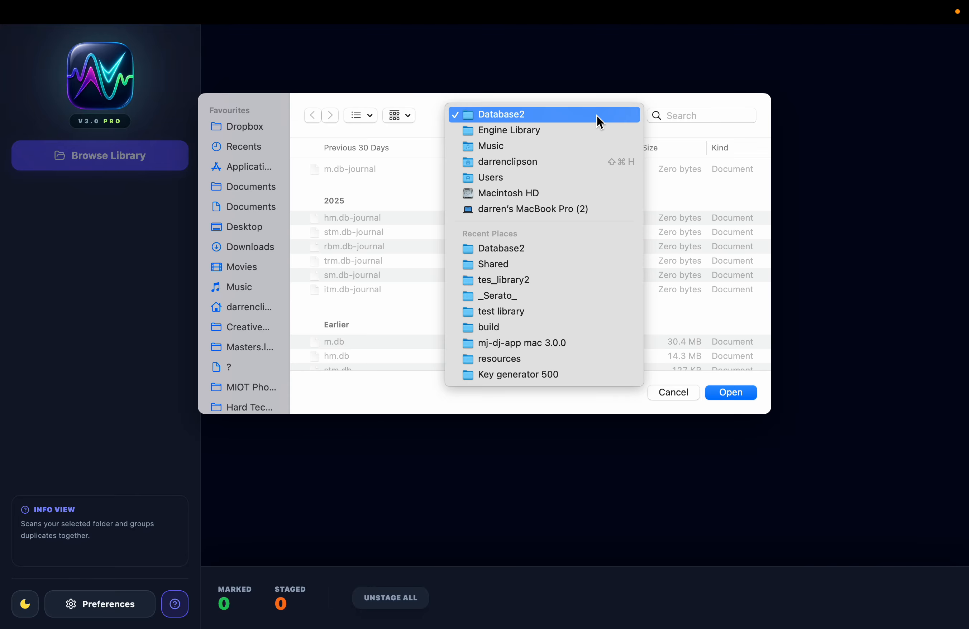
left_click(532, 280)
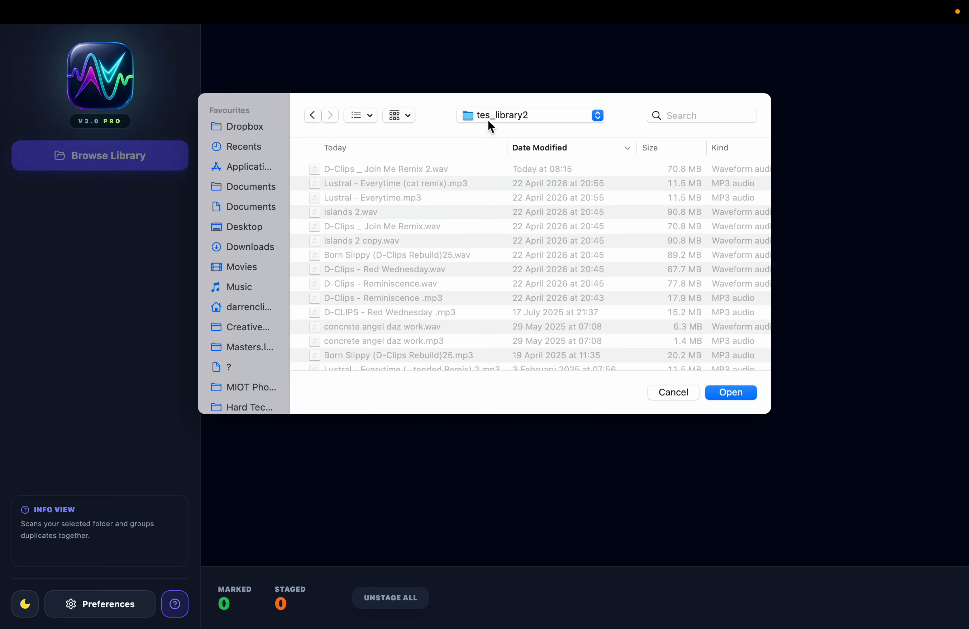
left_click(727, 391)
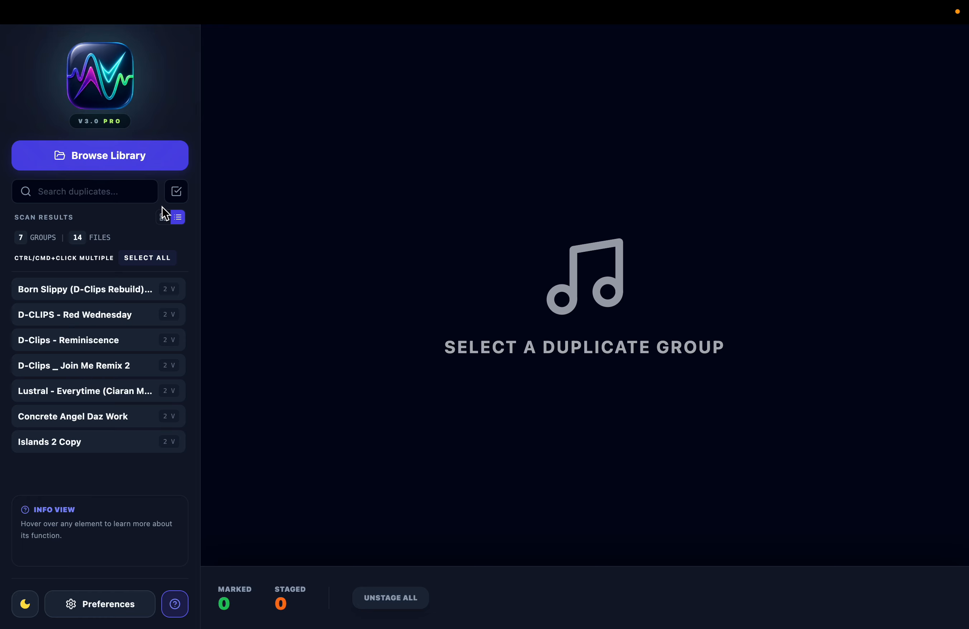
Try the comfortable view of the scan results, return to Compact View, and select and deselect all duplicate groups.
left_click(165, 221)
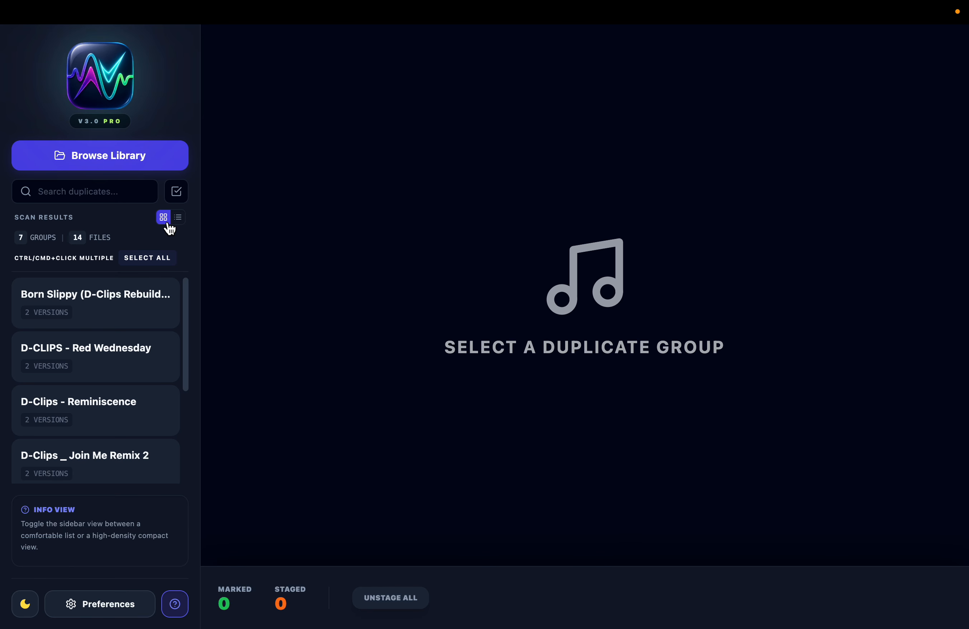
left_click(168, 224)
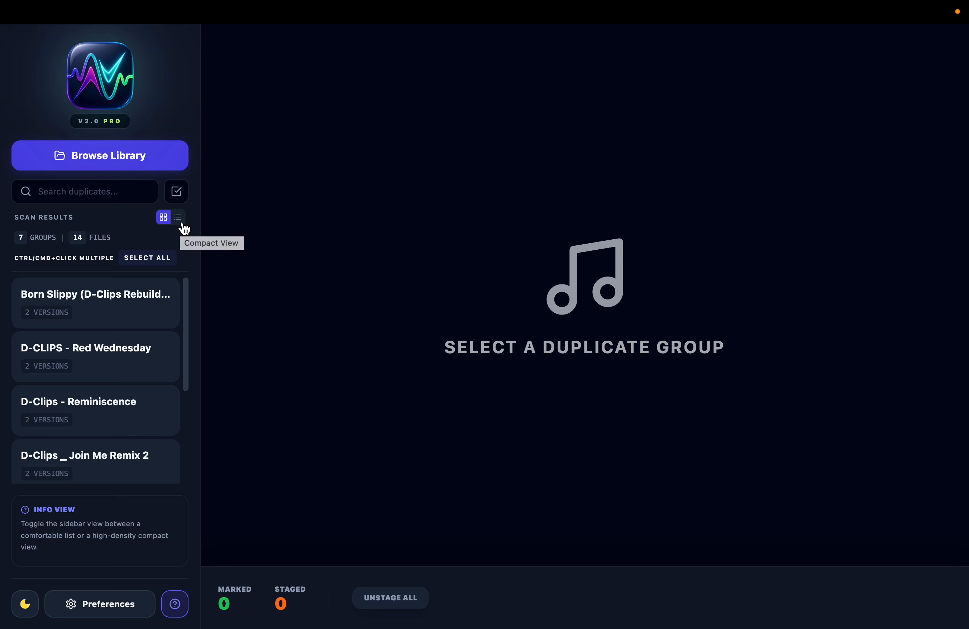
left_click(184, 228)
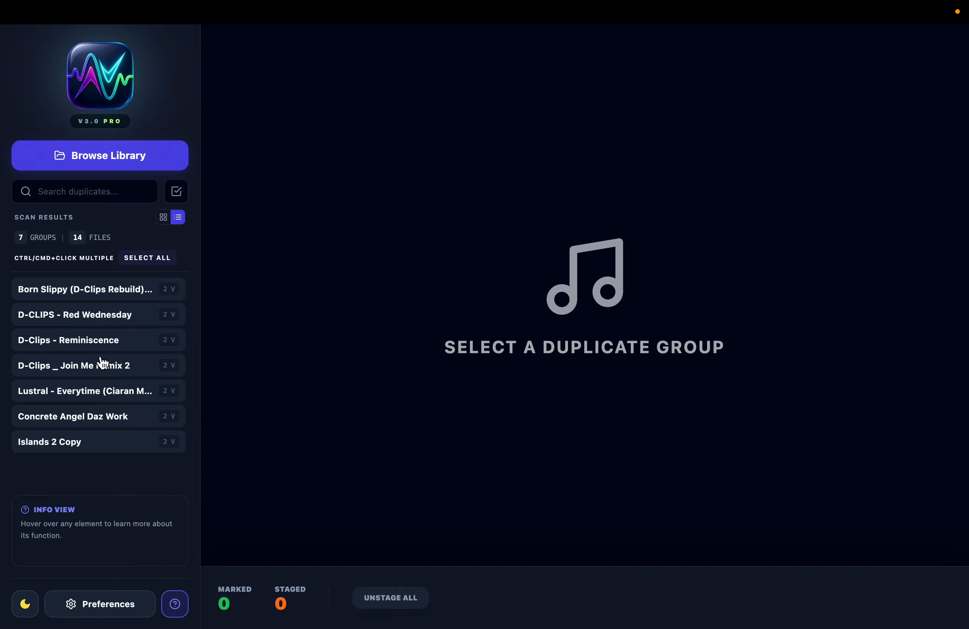
left_click(162, 262)
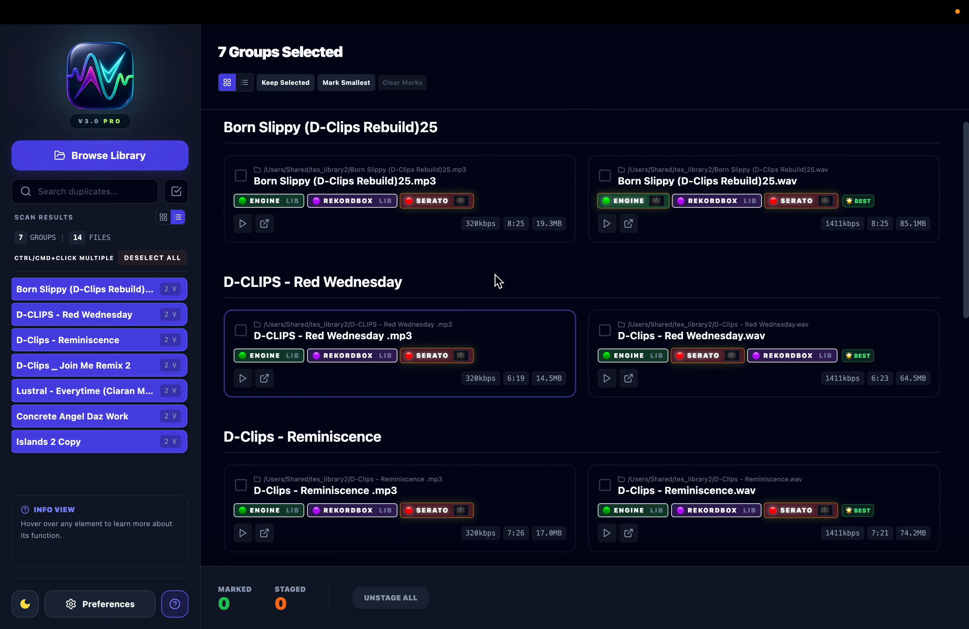
left_click(177, 257)
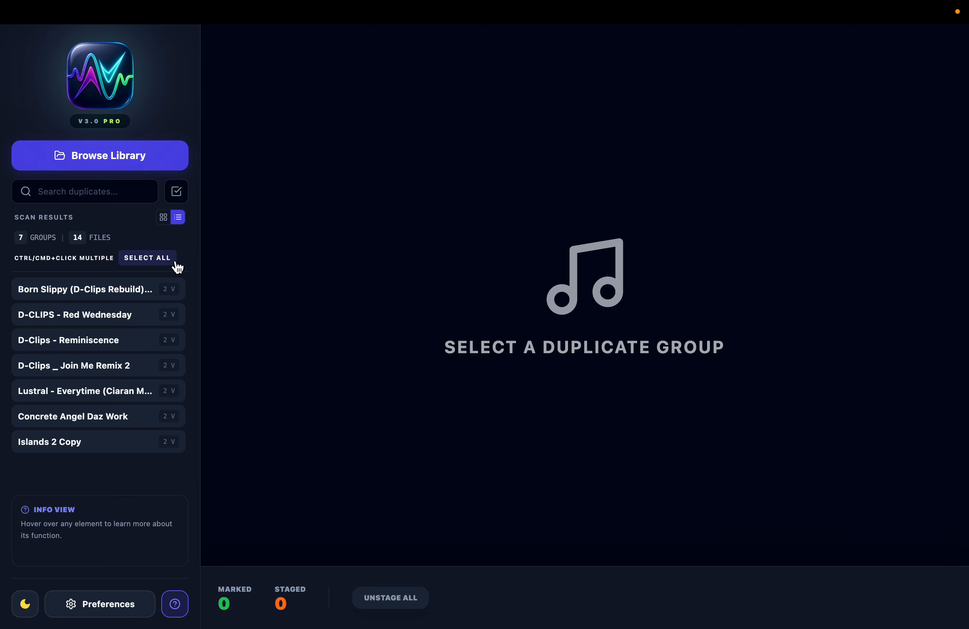
Select the Born Slippy, Join Me Remix 2, Concrete Angel Daz Work and Islands 2 Copy groups together and show their files as a list.
left_click(100, 291)
left_click(94, 366, "super")
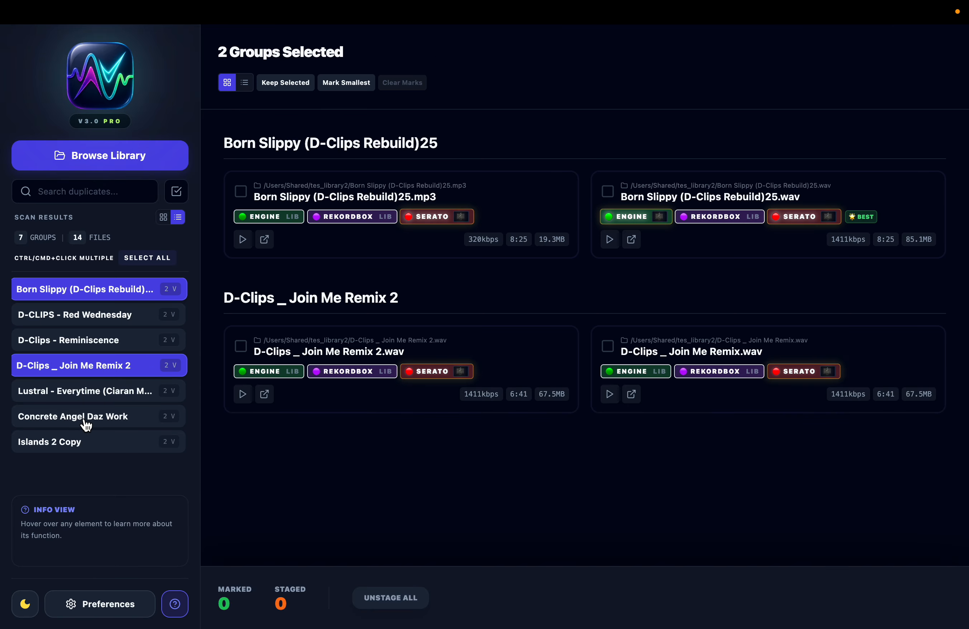
left_click(86, 421, "super")
left_click(90, 443, "super")
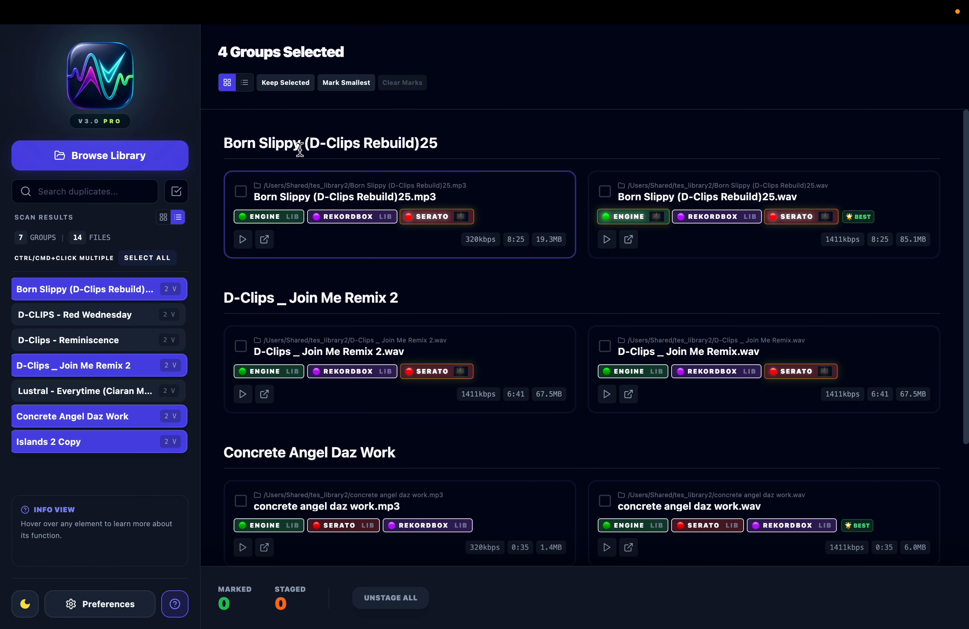
left_click(246, 83)
scroll(396, 249, "down", 3)
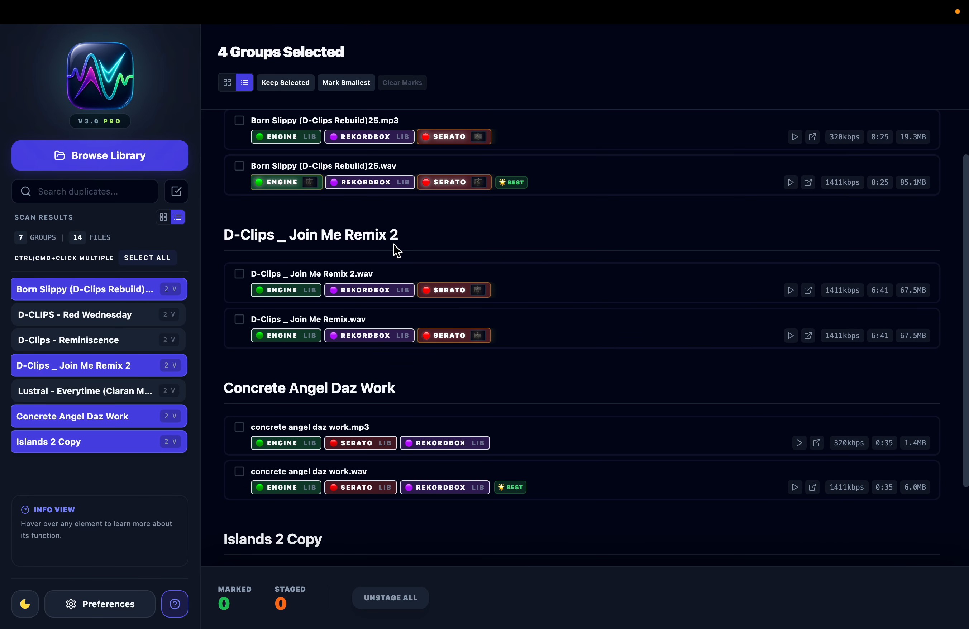
Examine the file versions and library badges of single duplicate groups, ending with D-CLIPS - Red Wednesday.
left_click(132, 368)
left_click(119, 421)
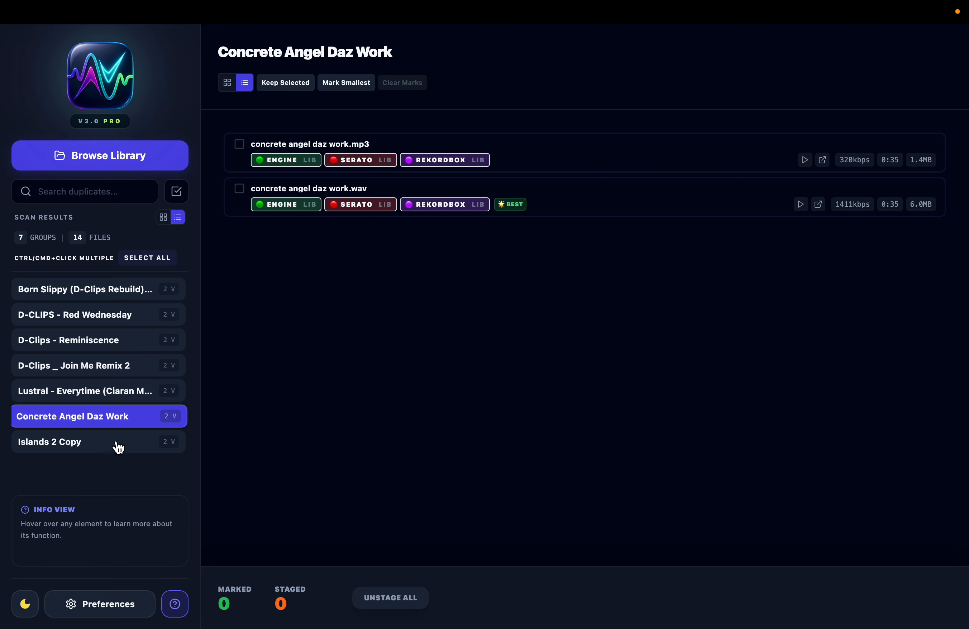
left_click(119, 446)
left_click(135, 368)
left_click(147, 313)
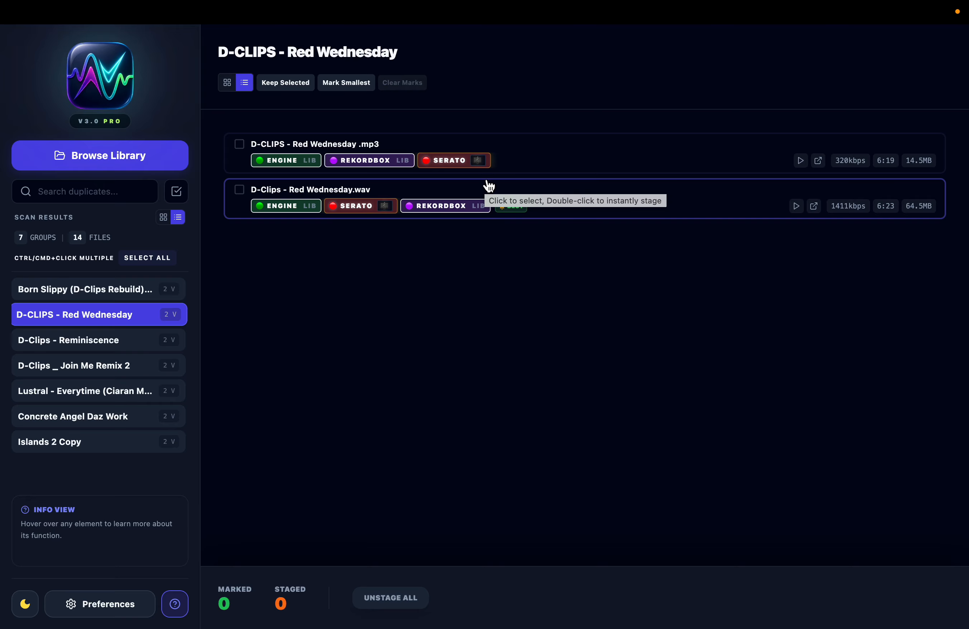
Mark the smallest file in the D-Clips - Reminiscence group, and clear that mark.
left_click(118, 353)
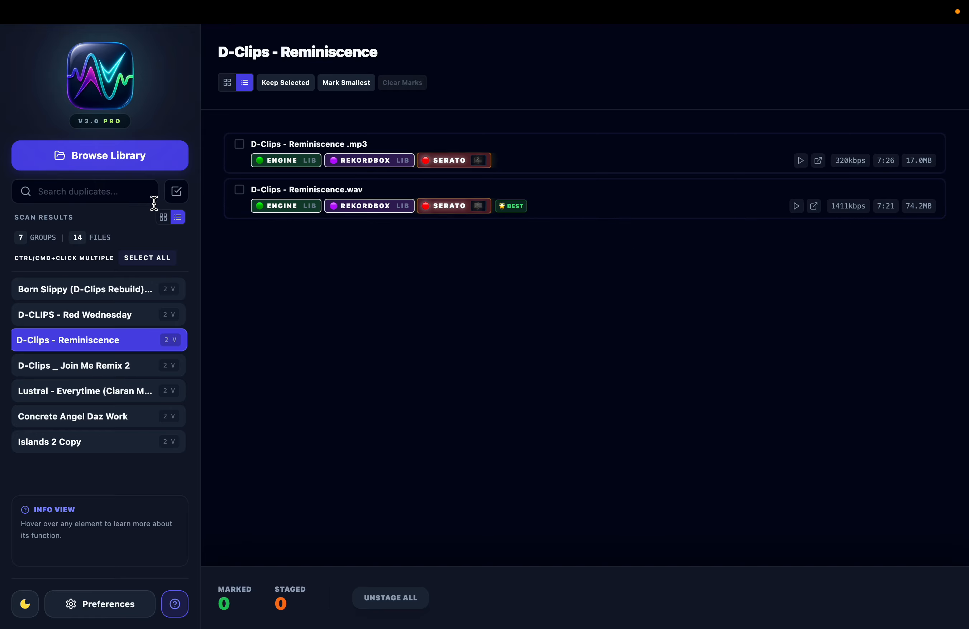
left_click(347, 84)
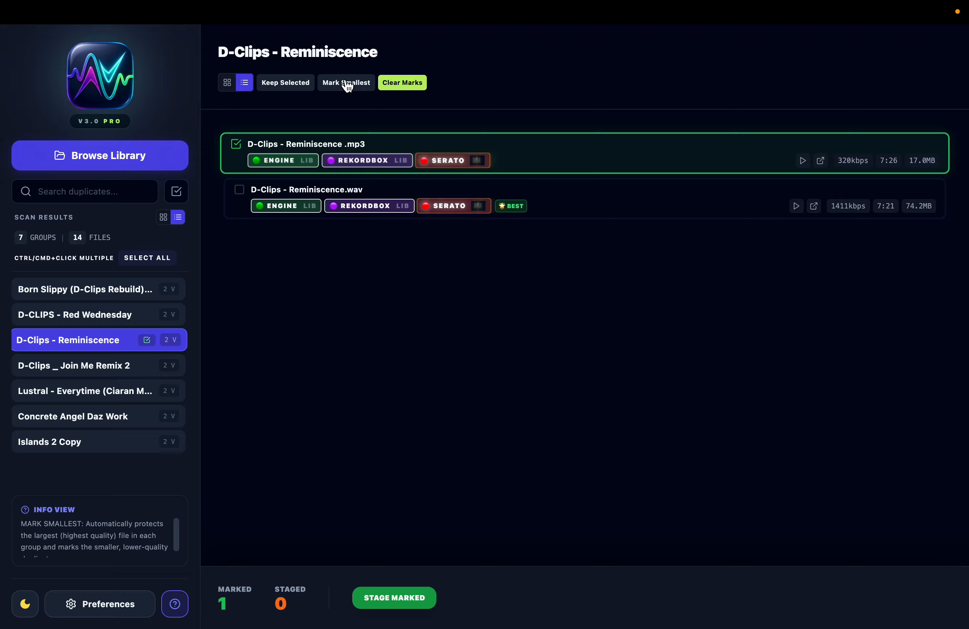
left_click(402, 84)
Select all duplicate groups, mark the smallest file in each, and review the marked files.
left_click(146, 259)
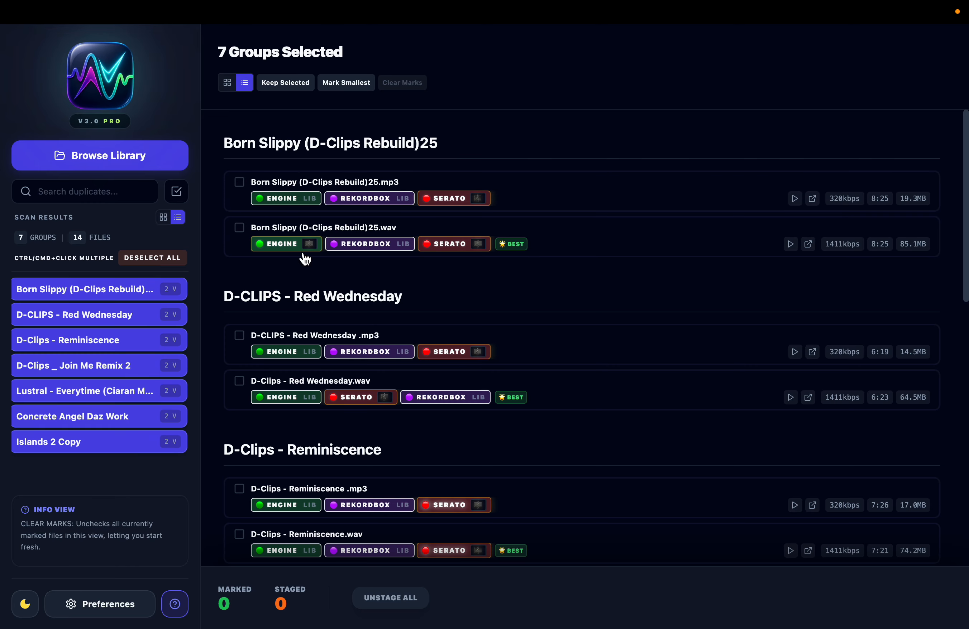
left_click(352, 84)
scroll(517, 212, "down", 12)
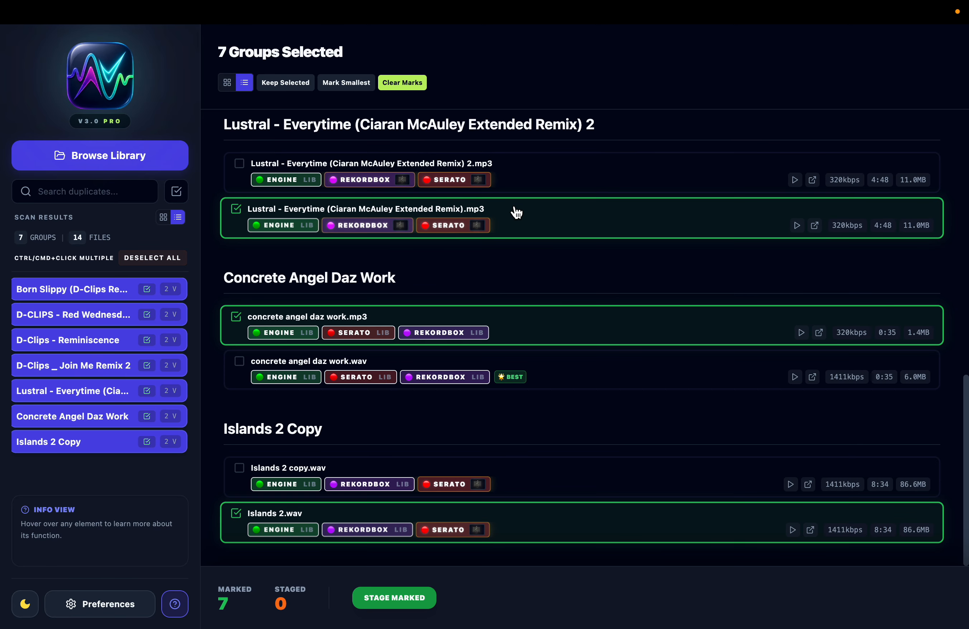
scroll(517, 213, "up", 12)
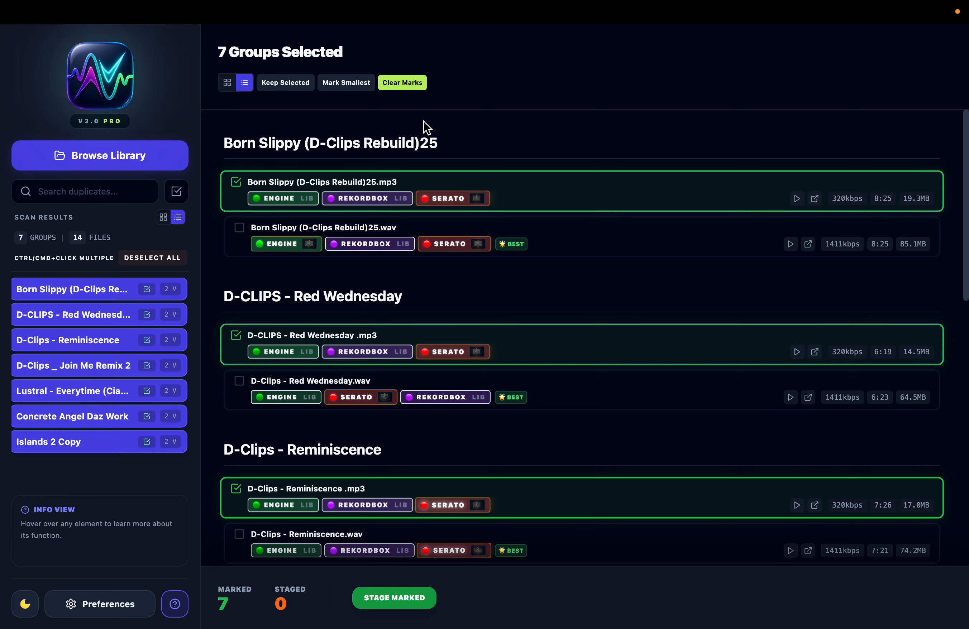
Clear all marks and select Born Slippy (D-Clips Rebuild)25.mp3 in its duplicate group.
left_click(418, 87)
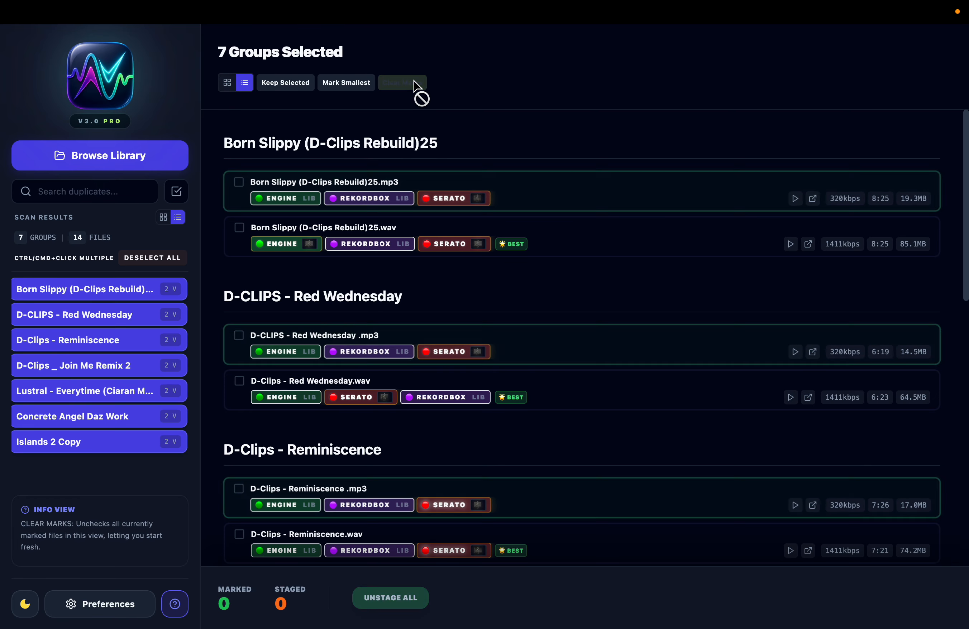
left_click(309, 181)
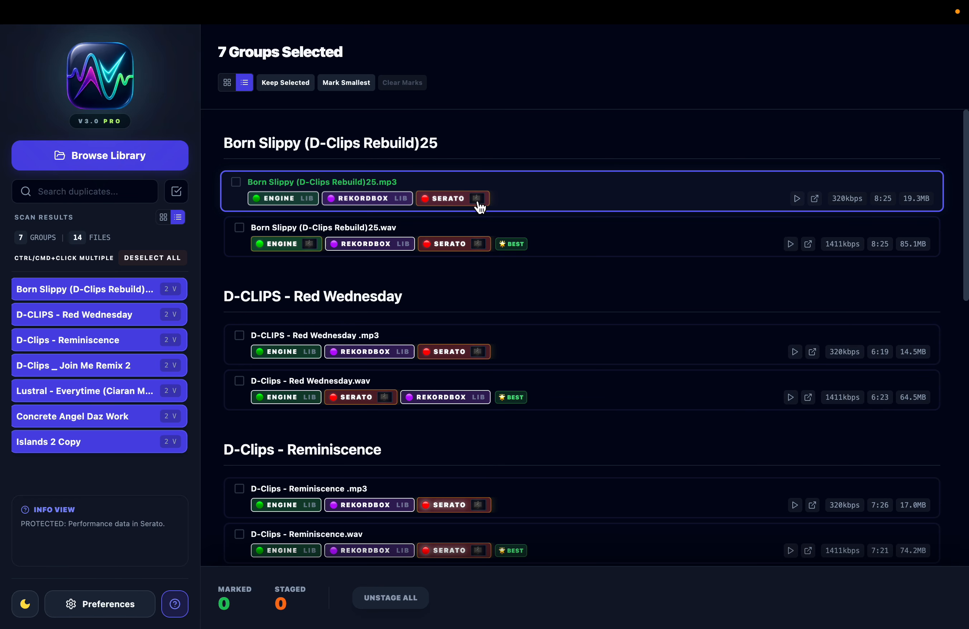
Keep the selected Born Slippy (D-Clips Rebuild)25.mp3 so its other version gets marked, and clear that mark.
left_click(298, 90)
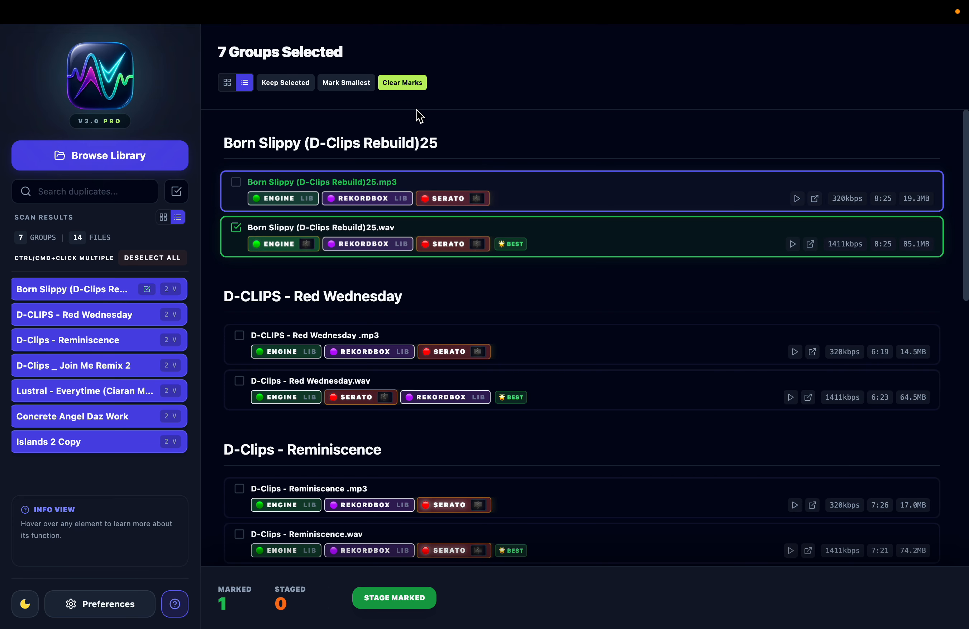
left_click(391, 83)
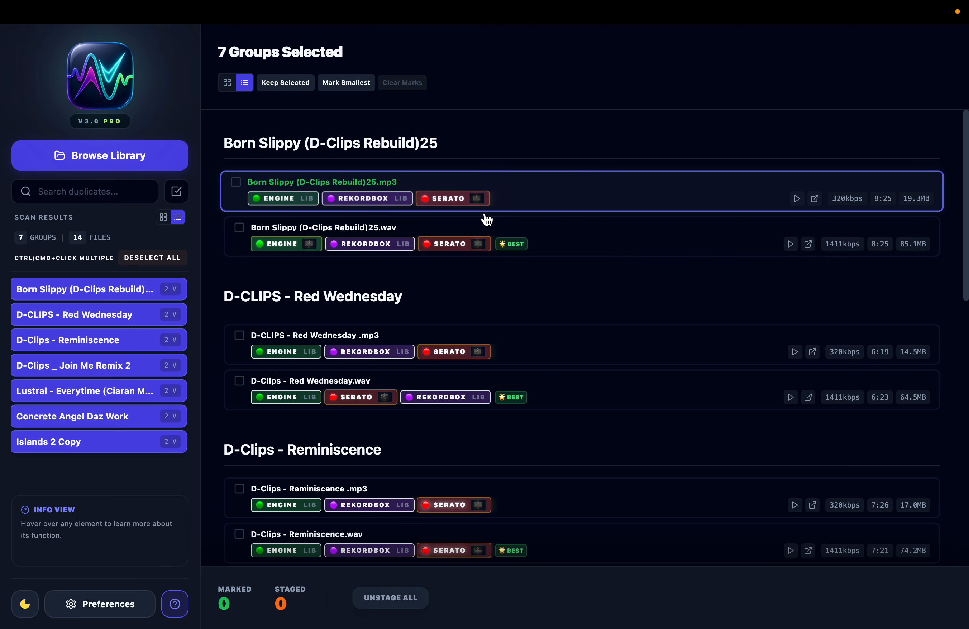
Mark the smallest file in all seven selected duplicate groups and stage the marked files for review.
left_click(339, 87)
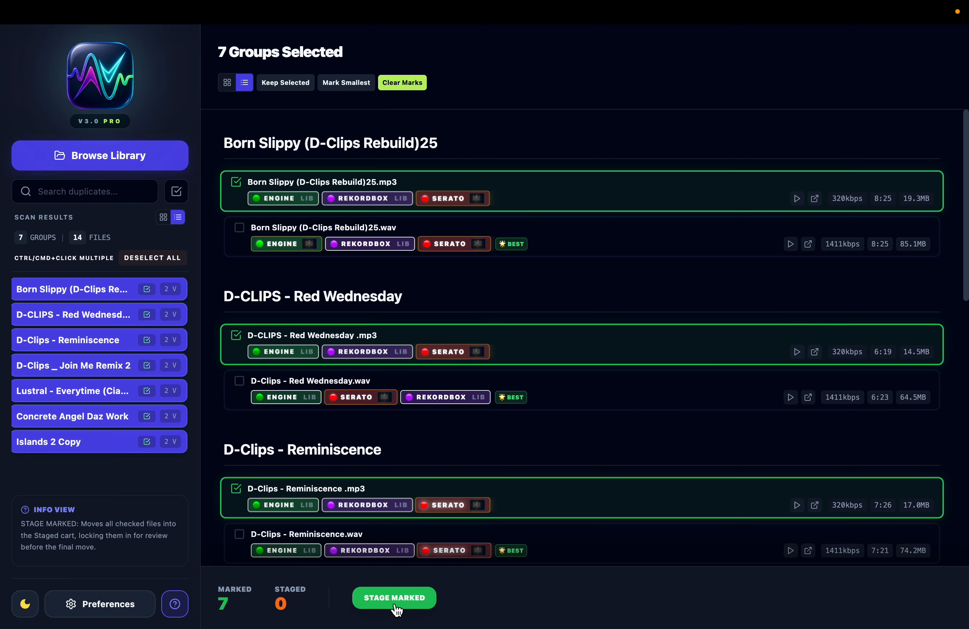
scroll(499, 302, "down", 4)
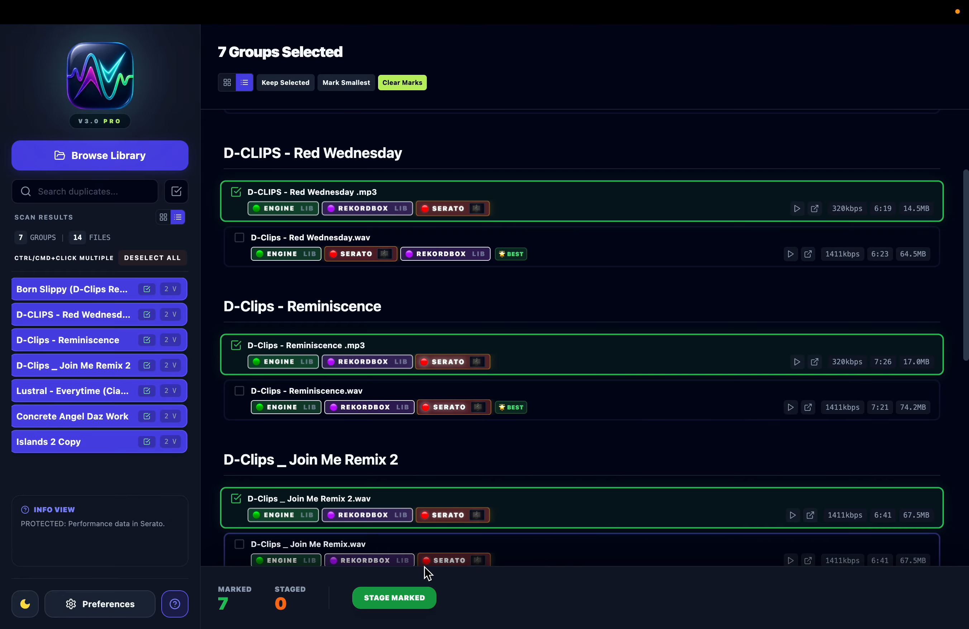
left_click(392, 597)
scroll(640, 155, "down", 3)
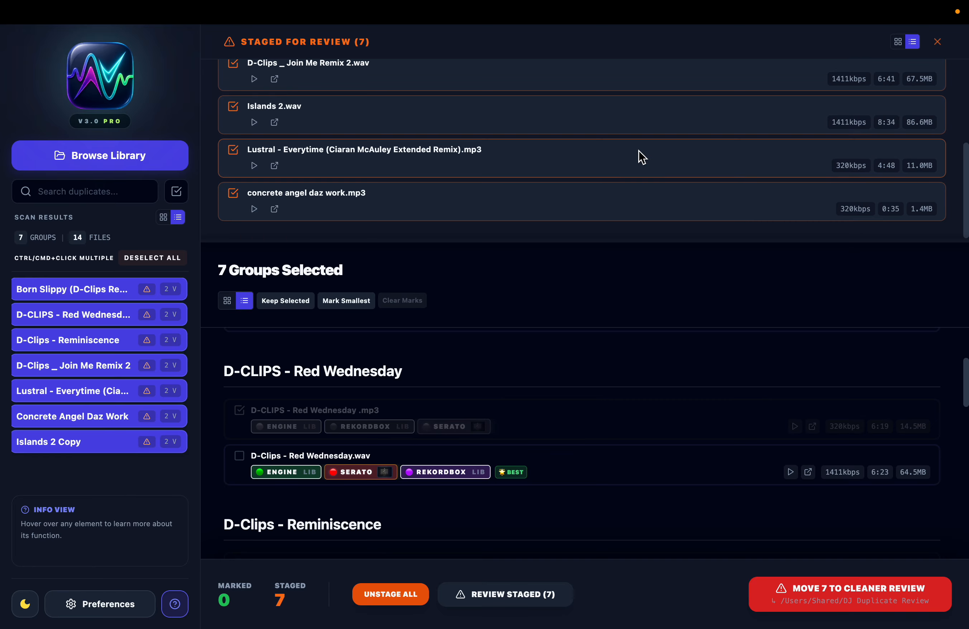
Shrink the staged files area to look through the duplicate groups, and enlarge it again.
left_click_drag(610, 241, 606, 65)
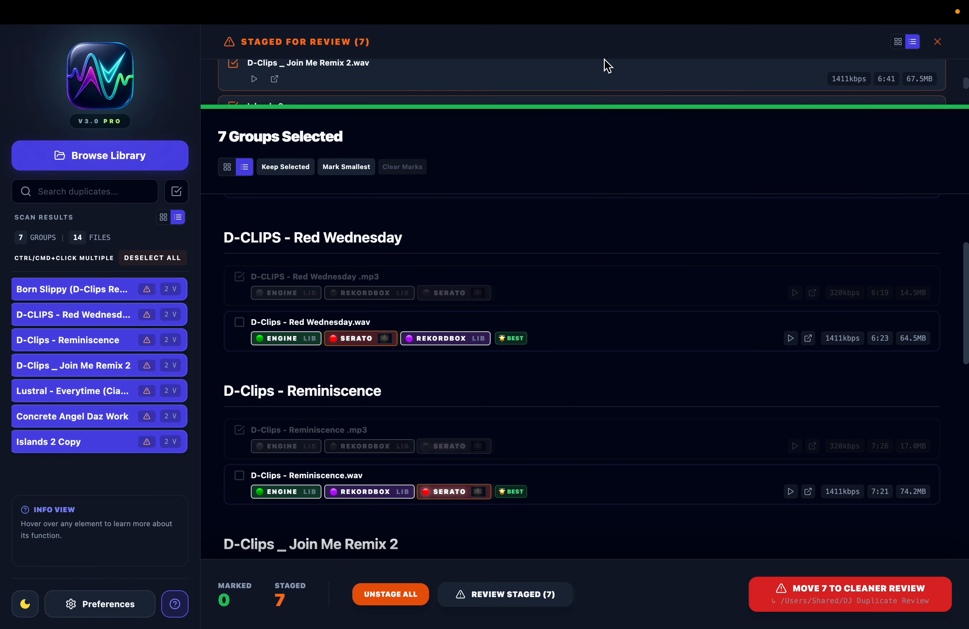
scroll(620, 239, "down", 3)
scroll(595, 376, "down", 1)
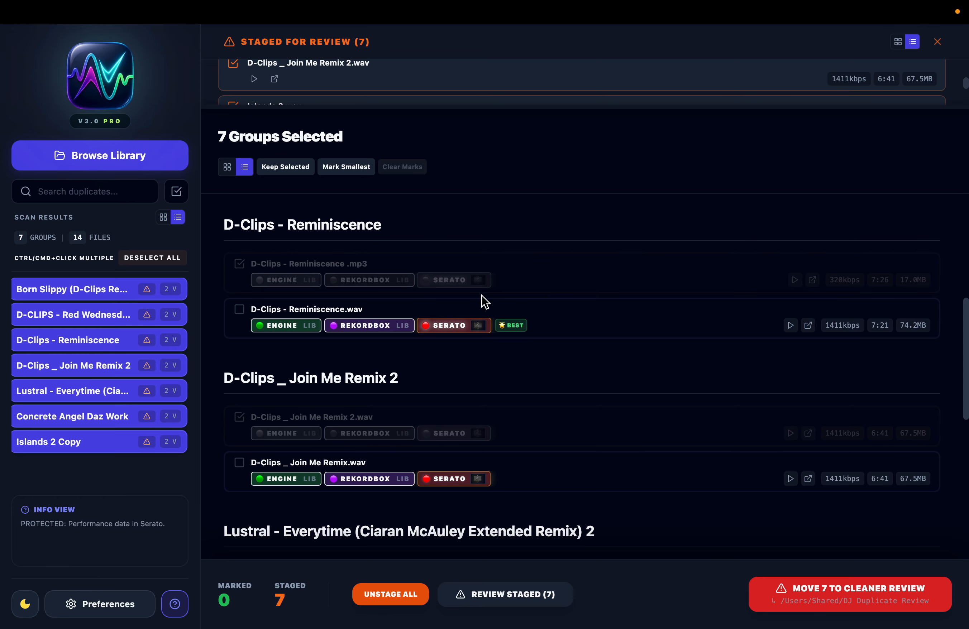
scroll(485, 303, "up", 7)
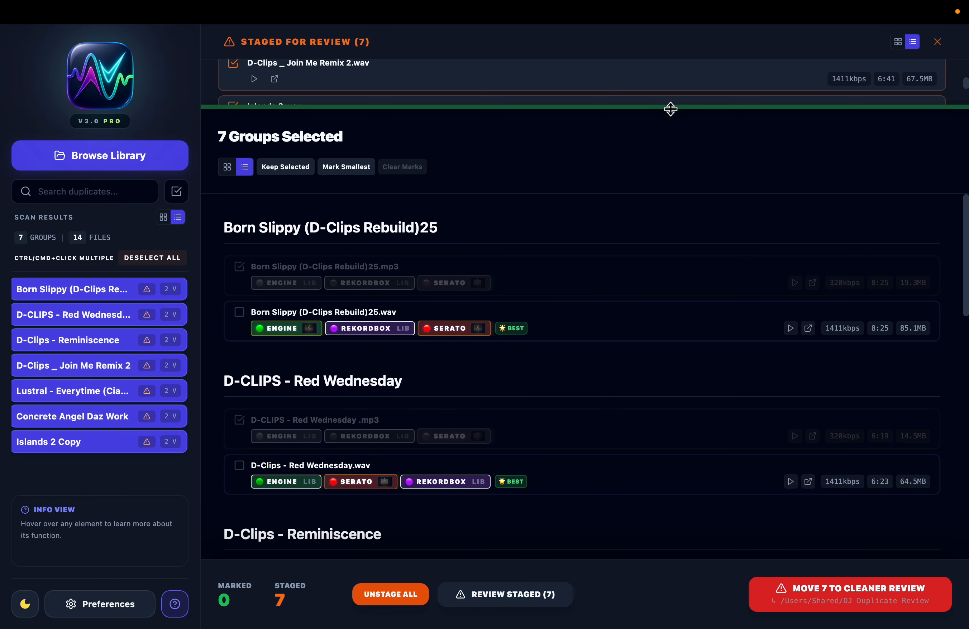
left_click_drag(671, 105, 688, 207)
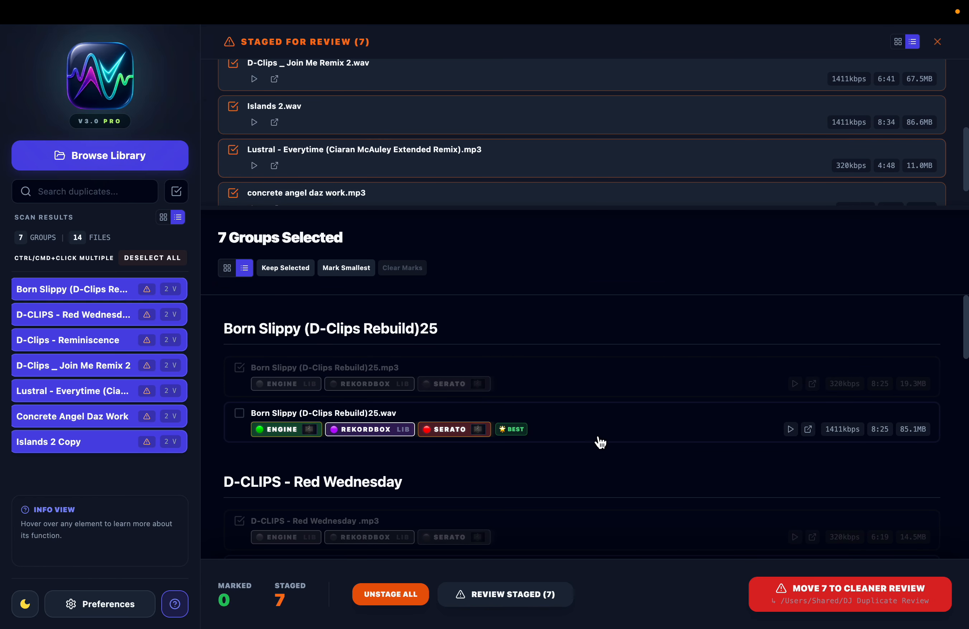
Examine the staged files and their library badges in the full staged review, and close that review.
left_click(496, 598)
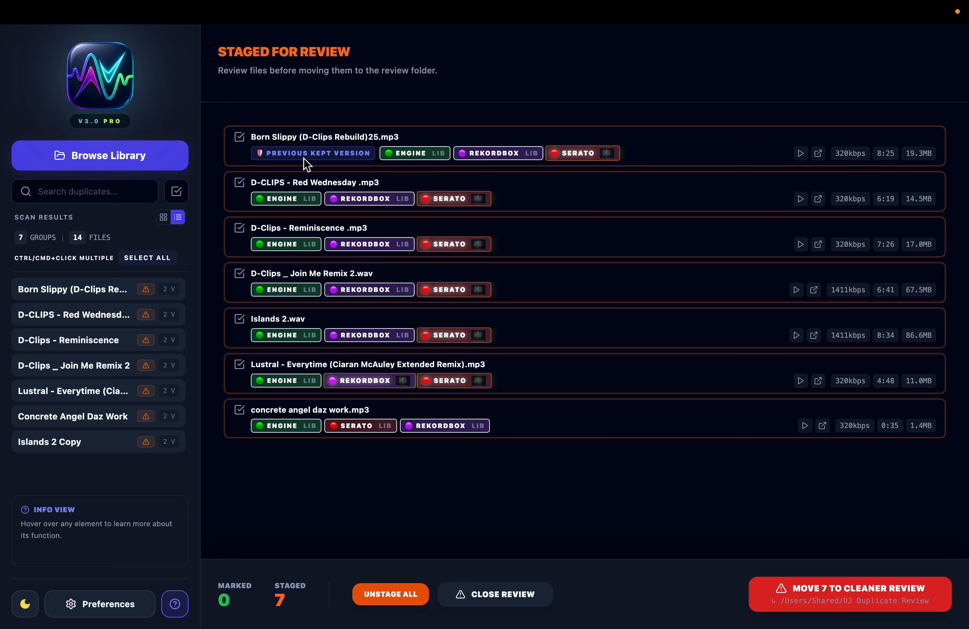
mouse_move(304, 158)
left_click(493, 595)
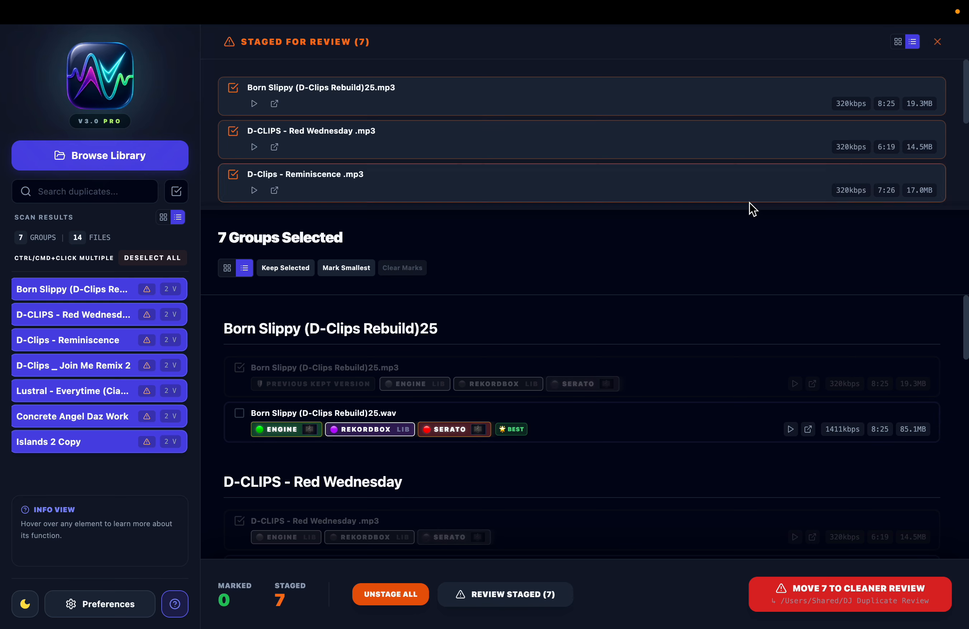
Hide the staged files, check the Islands 2 Copy, Lustral - Everytime and D-CLIPS - Red Wednesday groups, and restore the split view.
left_click(939, 41)
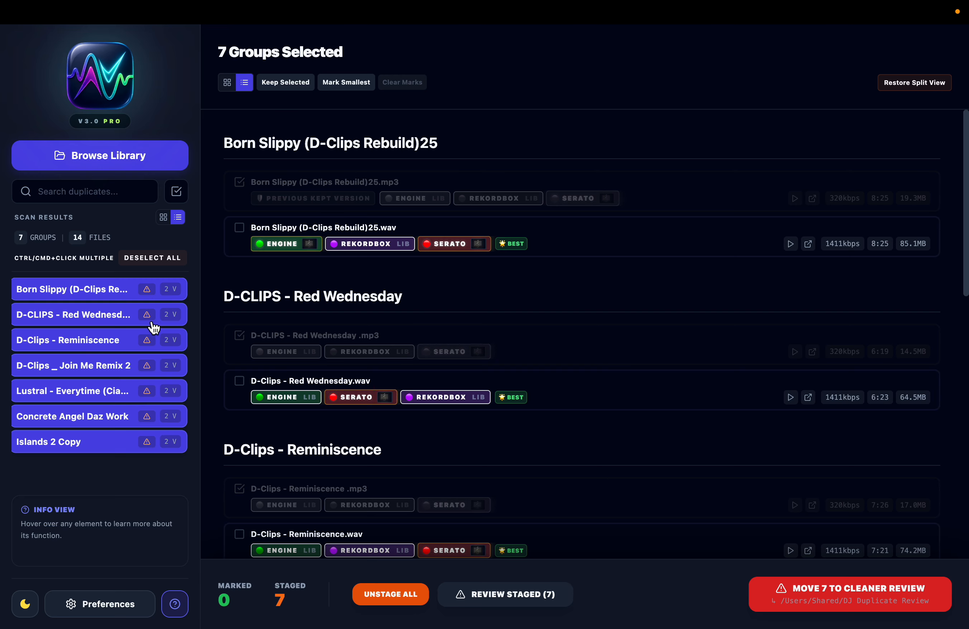
left_click(116, 444)
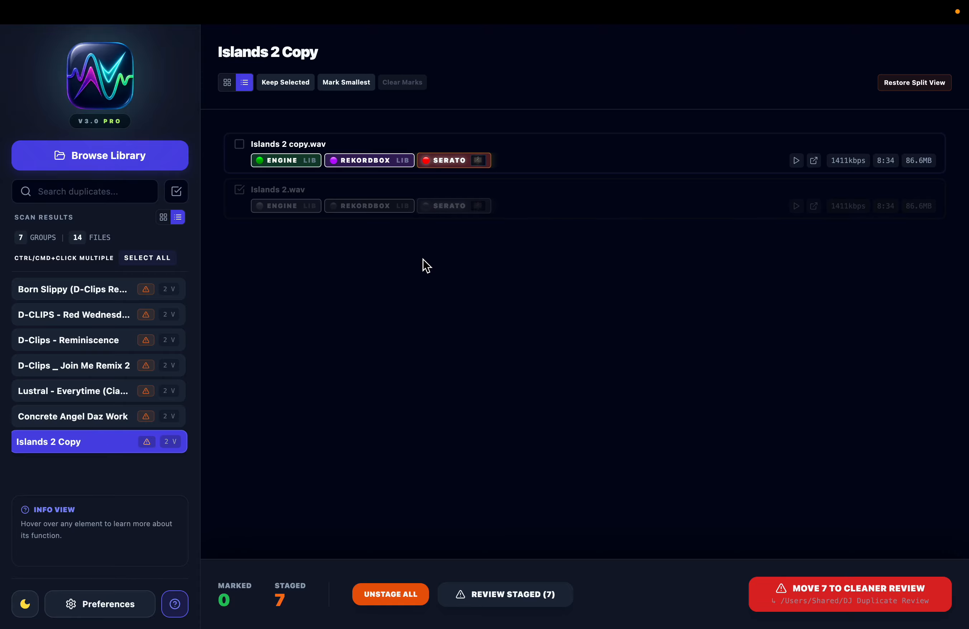
left_click(547, 162)
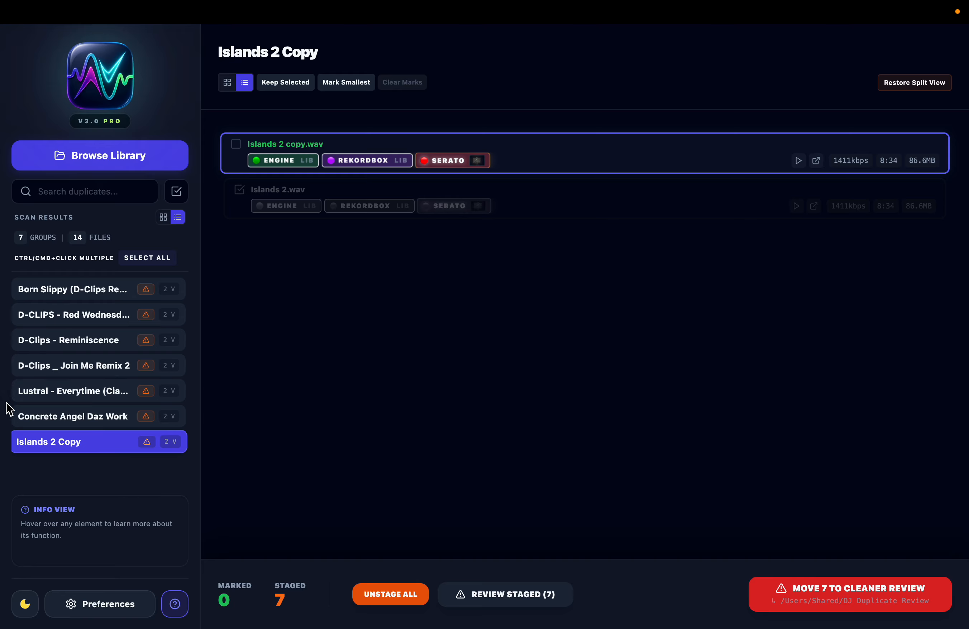
left_click(62, 398)
left_click(123, 317)
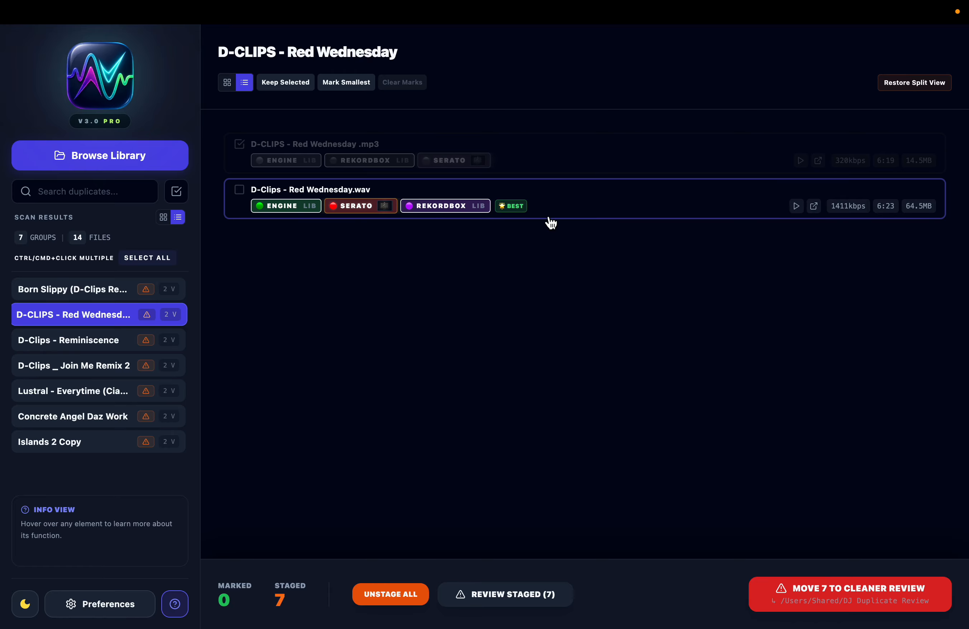
left_click(934, 83)
scroll(735, 164, "down", 5)
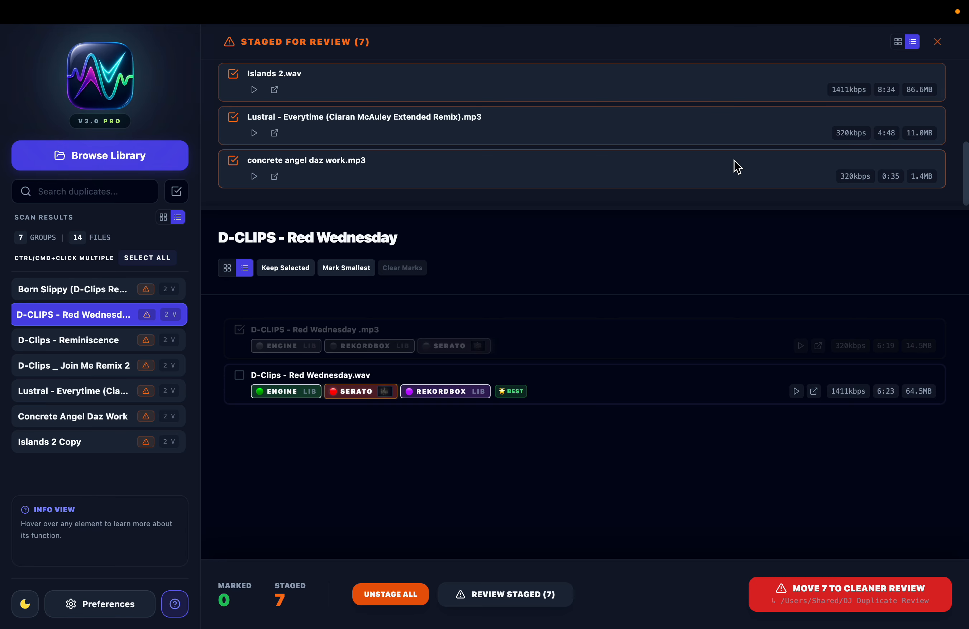
Unstage all files and clear the marks in every duplicate group.
left_click(394, 593)
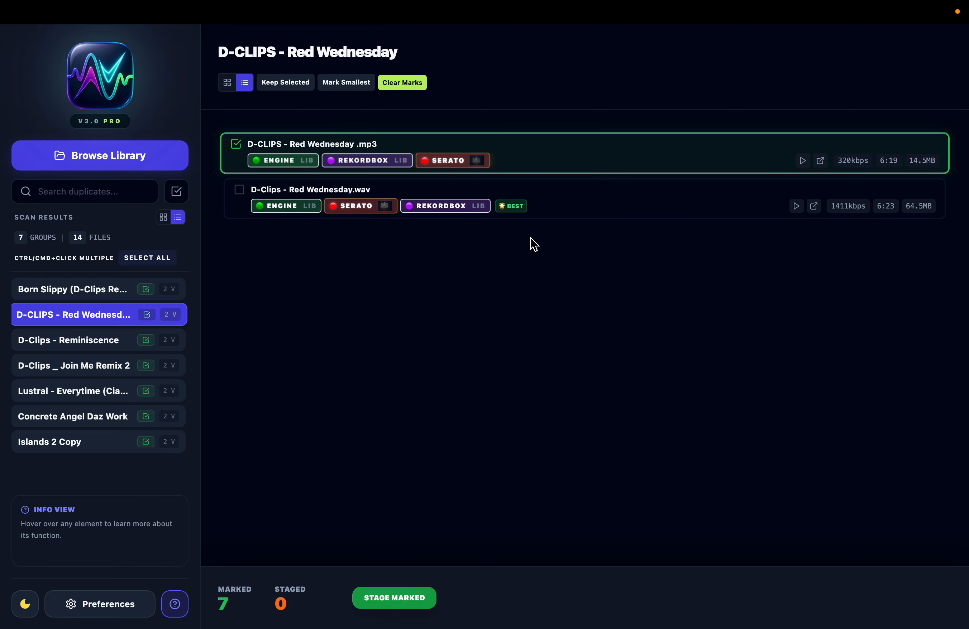
left_click(414, 87)
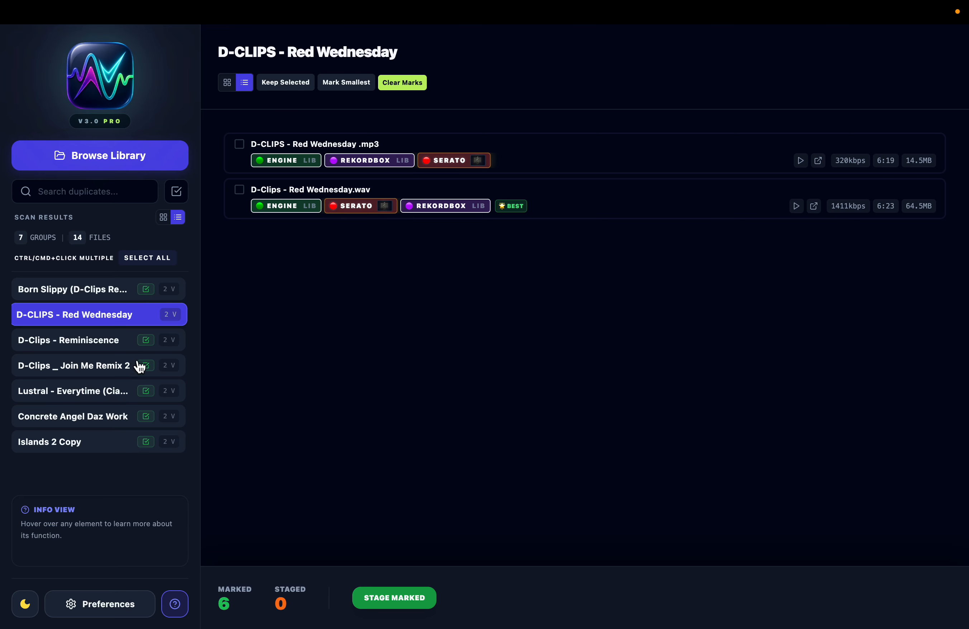
left_click(157, 263)
left_click(414, 85)
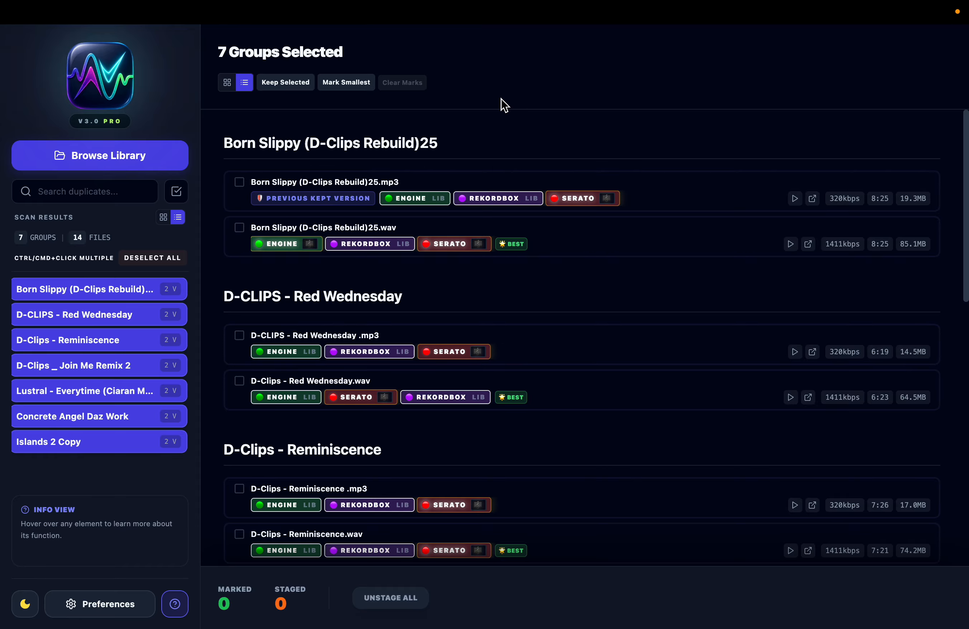
Take the cleaner out of full screen, try it at narrower and wider window widths, and return it to full screen.
mouse_move(80, 0)
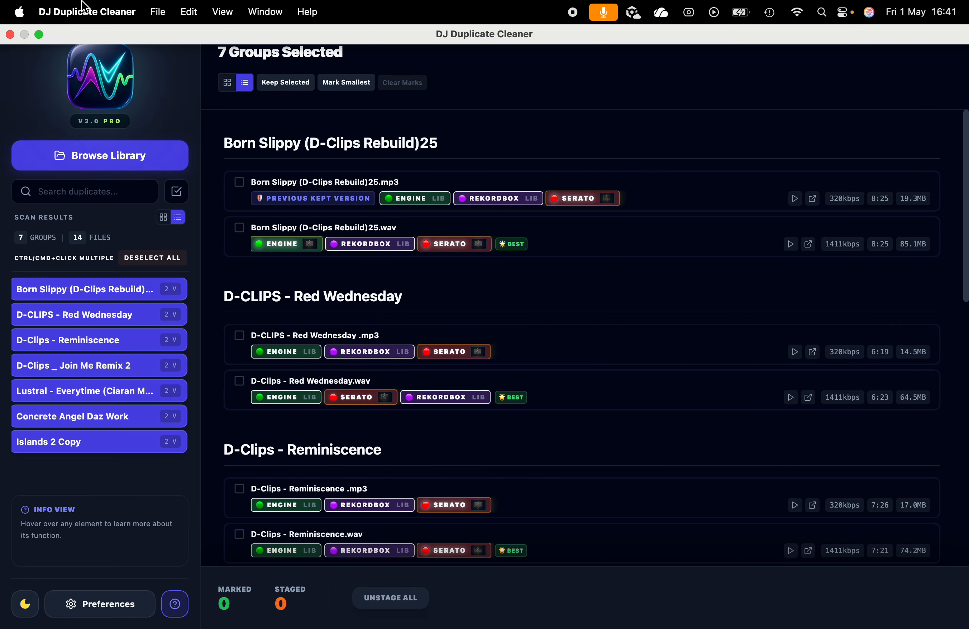
left_click(38, 36)
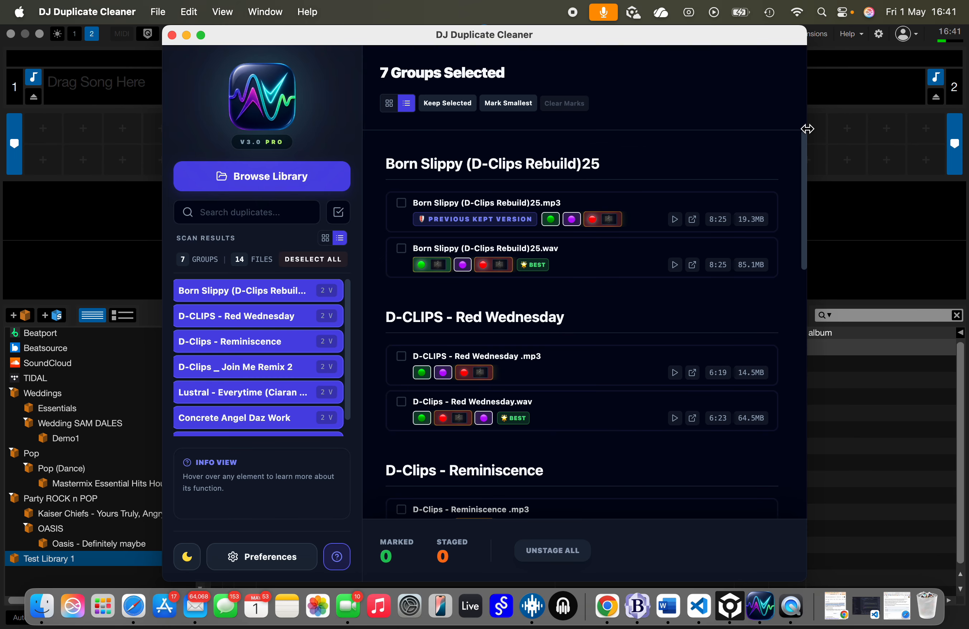
left_click_drag(806, 132, 638, 199)
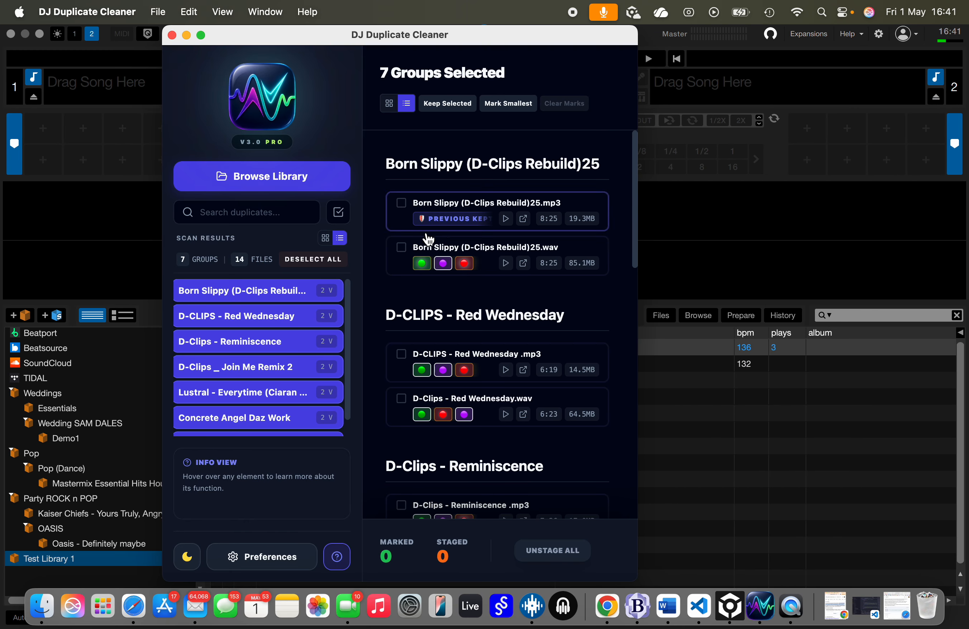
left_click_drag(460, 37, 309, 37)
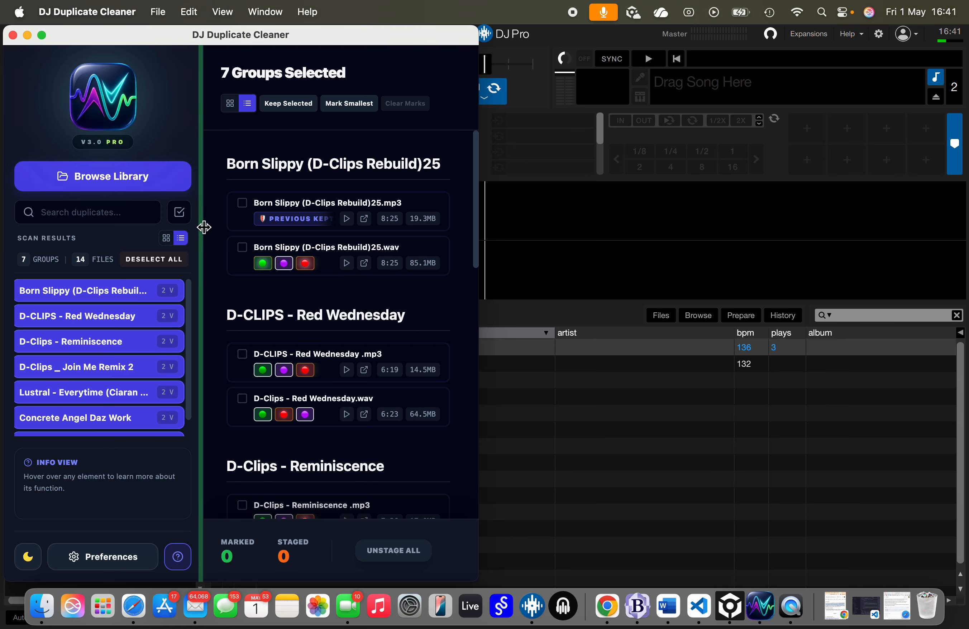
left_click_drag(479, 230, 782, 244)
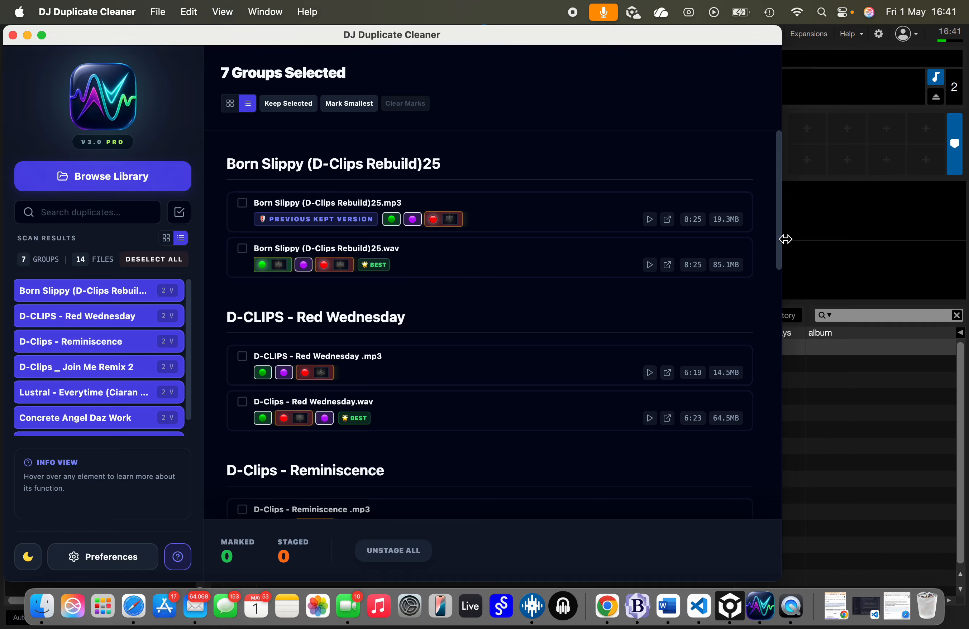
left_click_drag(785, 239, 951, 244)
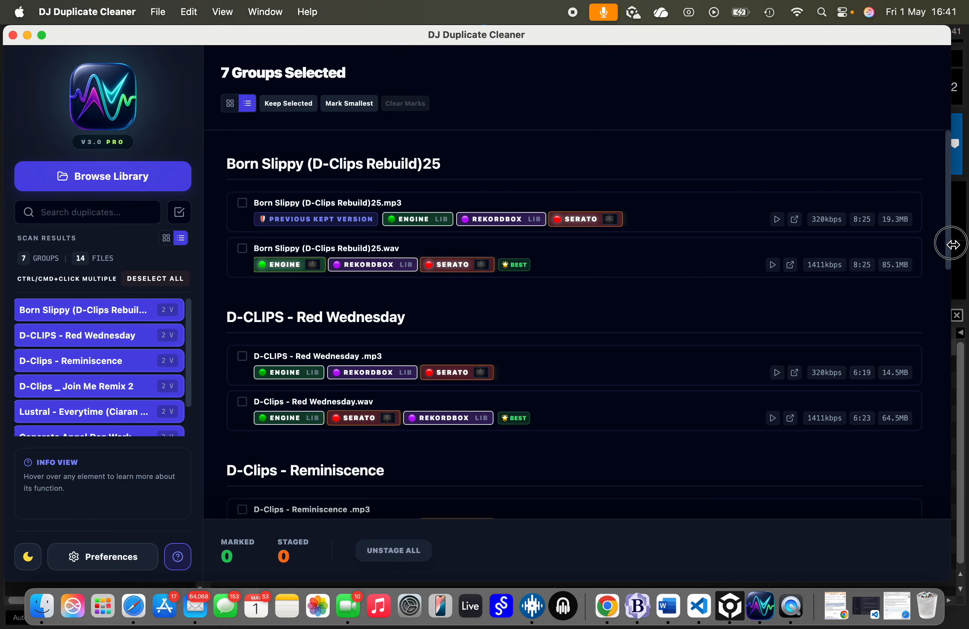
left_click(41, 35)
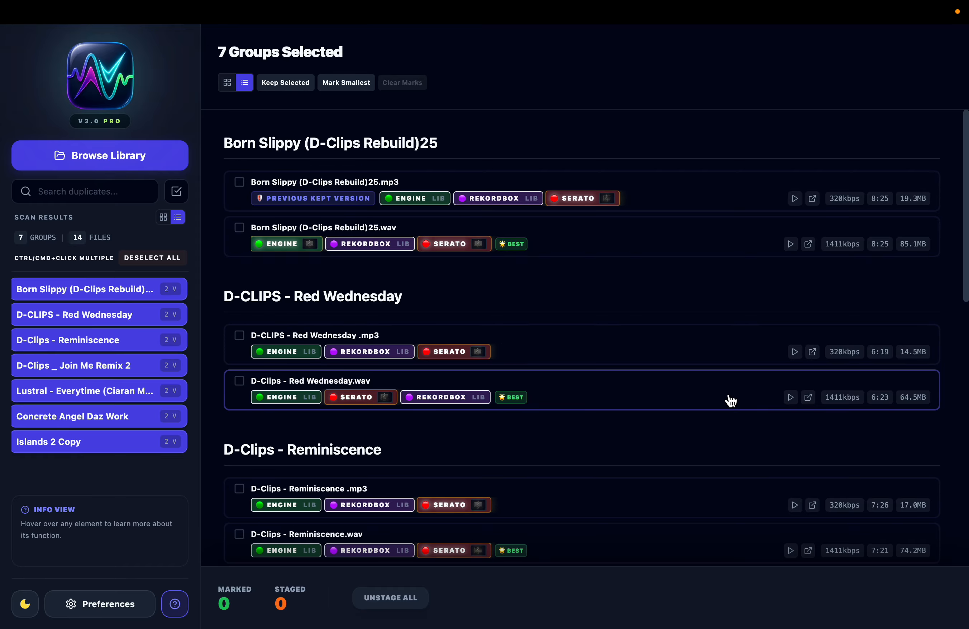
Mark D-CLIPS - Red Wednesday .mp3, D-Clips _ Join Me Remix 2.wav and D-Clips - Reminiscence .mp3 in their duplicate groups.
scroll(730, 399, "down", 4)
scroll(727, 398, "up", 4)
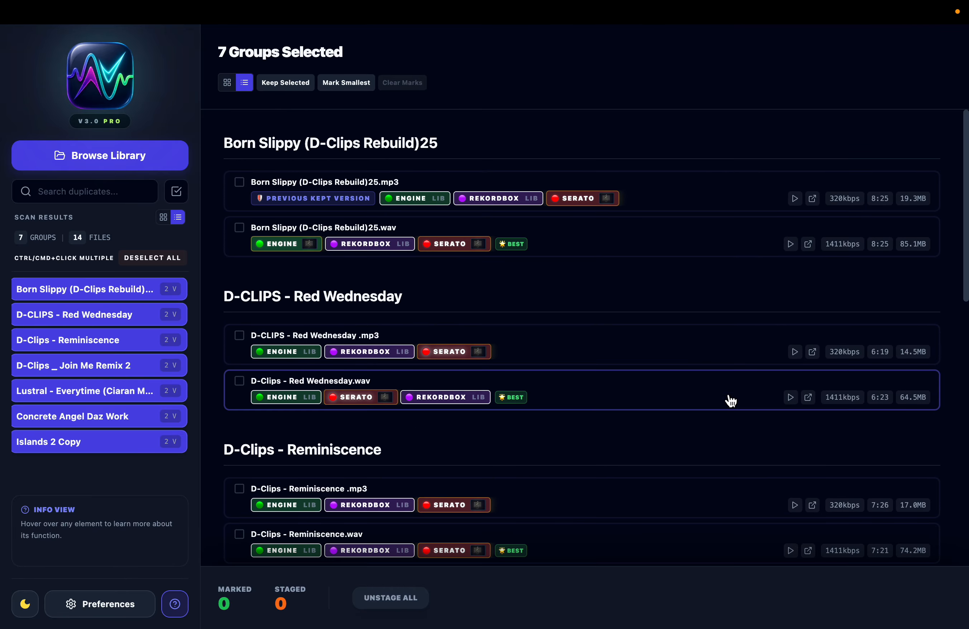
left_click(241, 336)
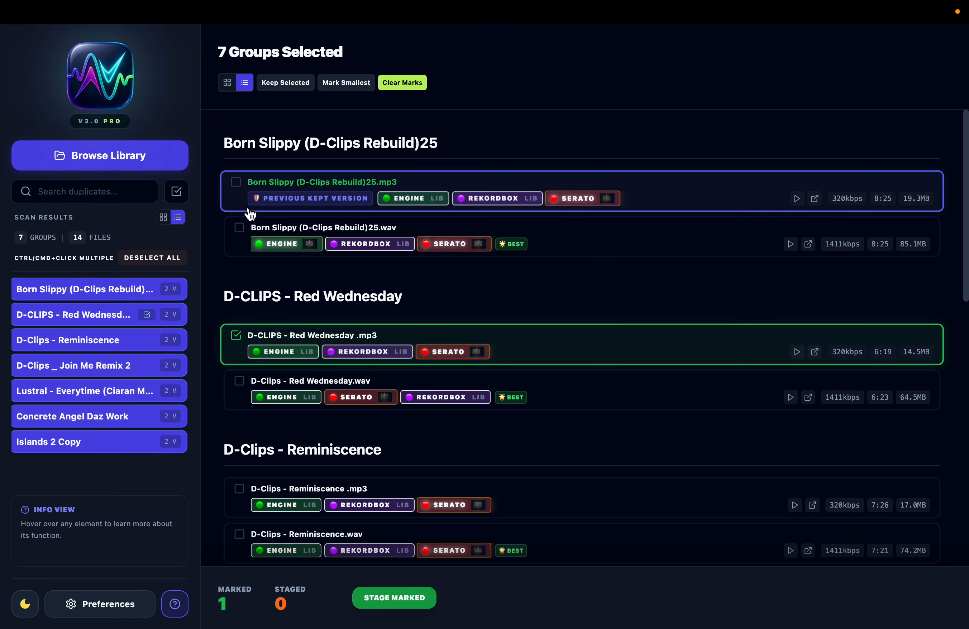
scroll(286, 341, "down", 5)
left_click(237, 404)
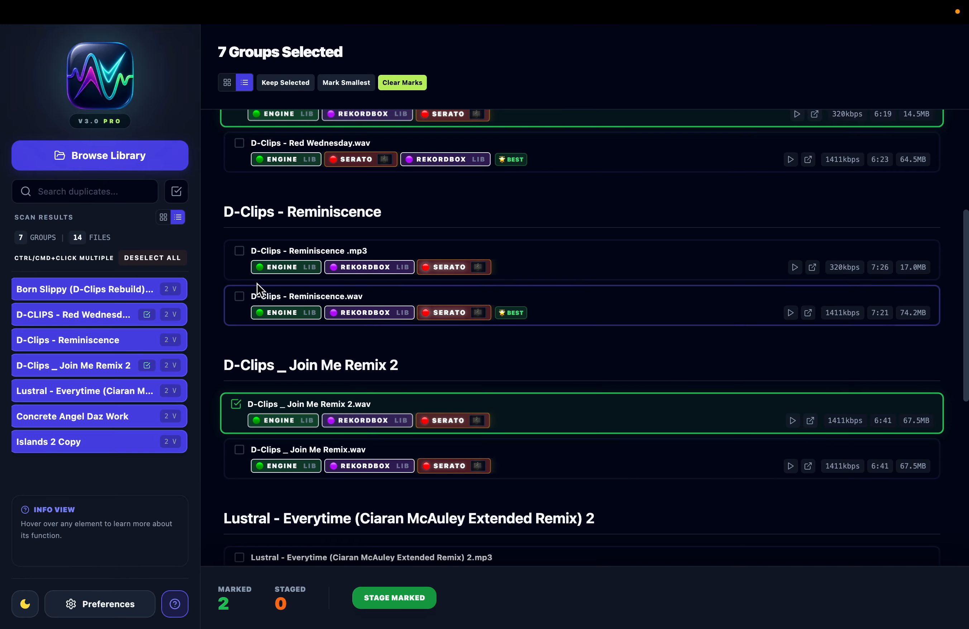
left_click(239, 251)
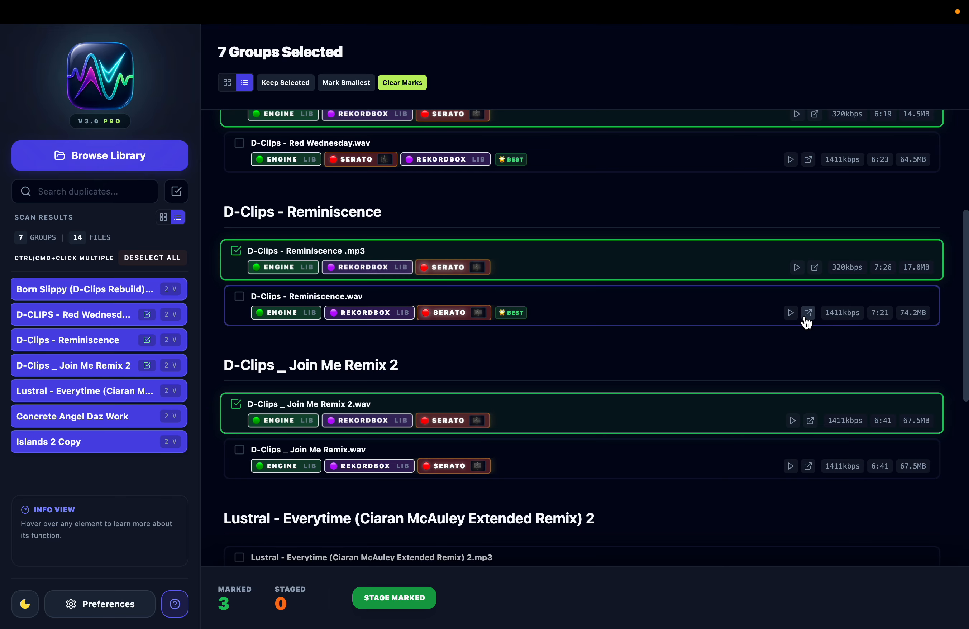
Preview the audio of D-Clips - Reminiscence.wav further into the track, stop it, and reset its playback position near the start.
left_click(790, 312)
left_click(669, 333)
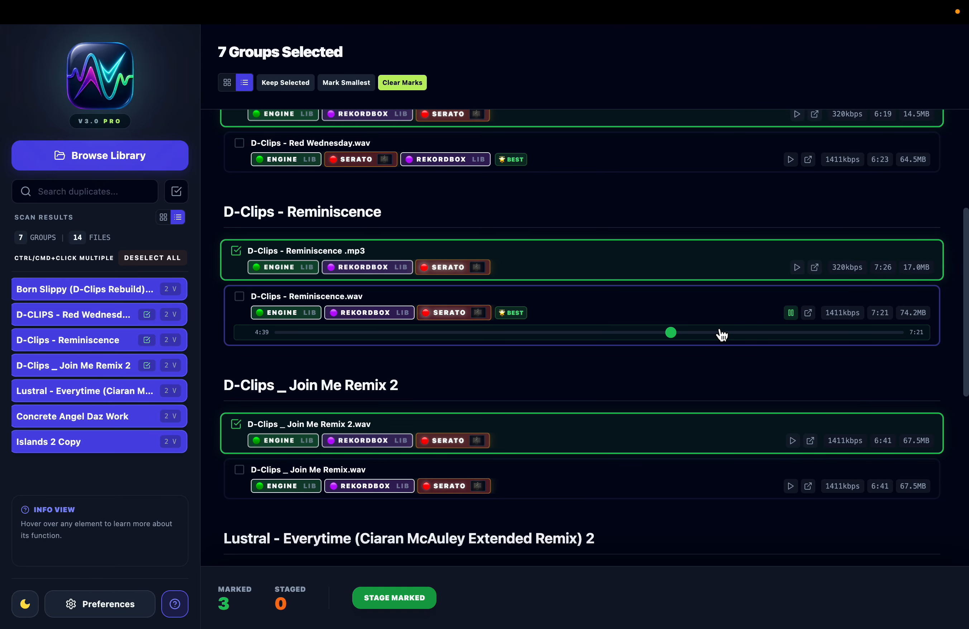
left_click(791, 314)
left_click(278, 337)
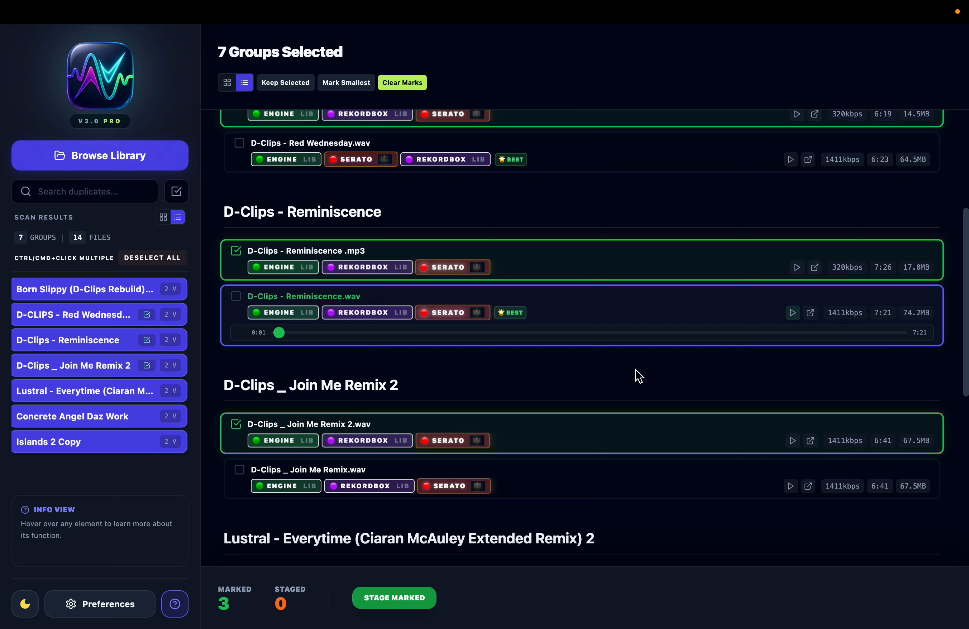
Stage D-Clips - Reminiscence .mp3 on its own, and stage the remaining marked files.
double_click(637, 274)
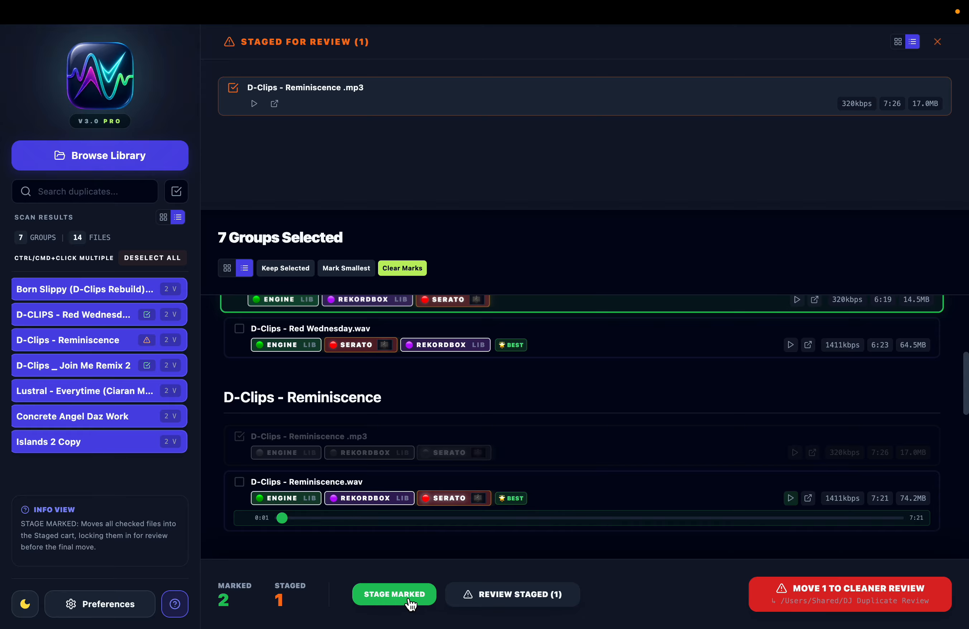
scroll(503, 405, "up", 2)
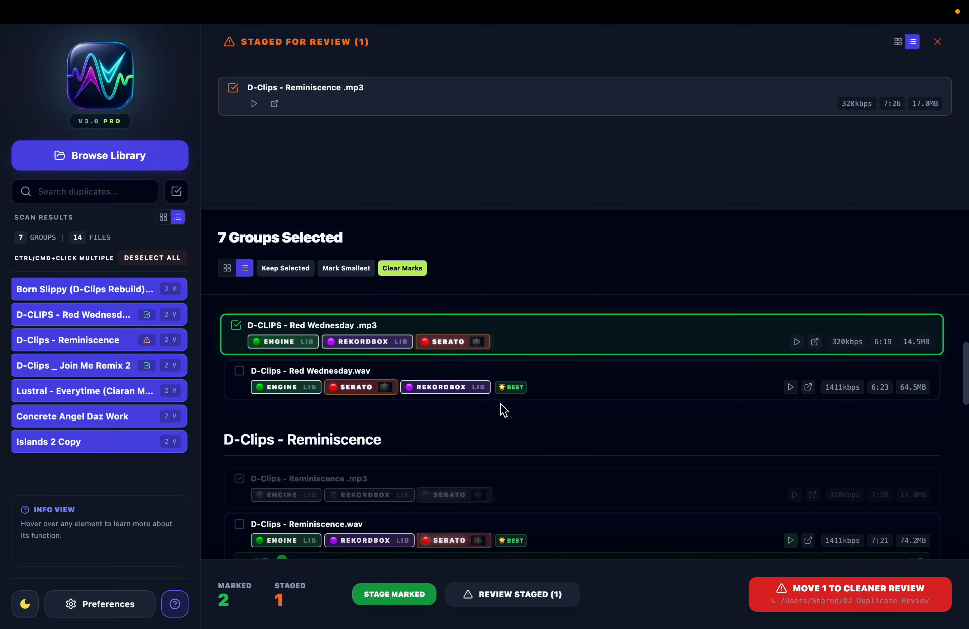
left_click(386, 596)
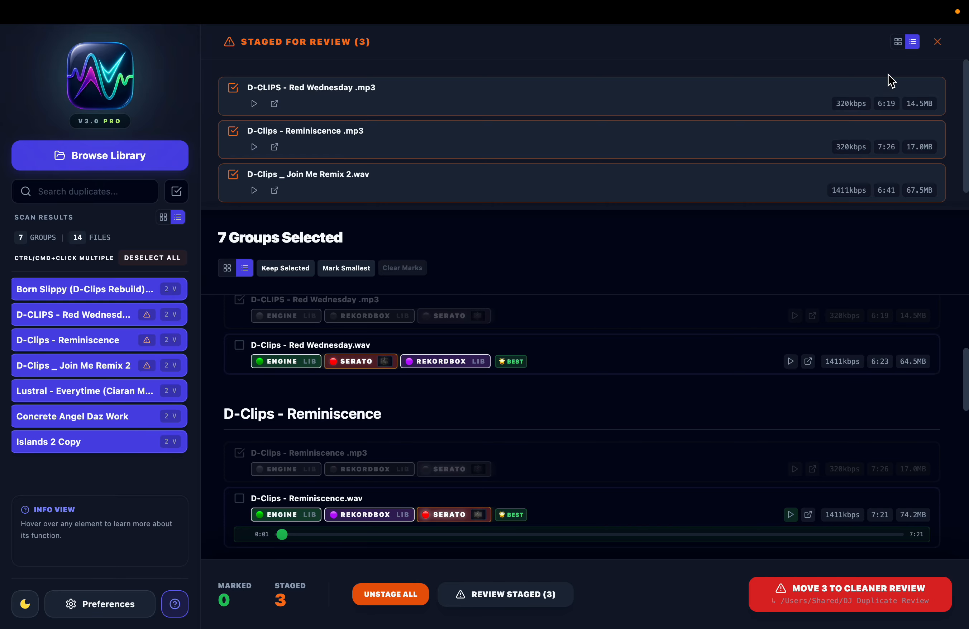
Show the staged files and duplicate groups in grid layout, and return both to list layout.
left_click(897, 42)
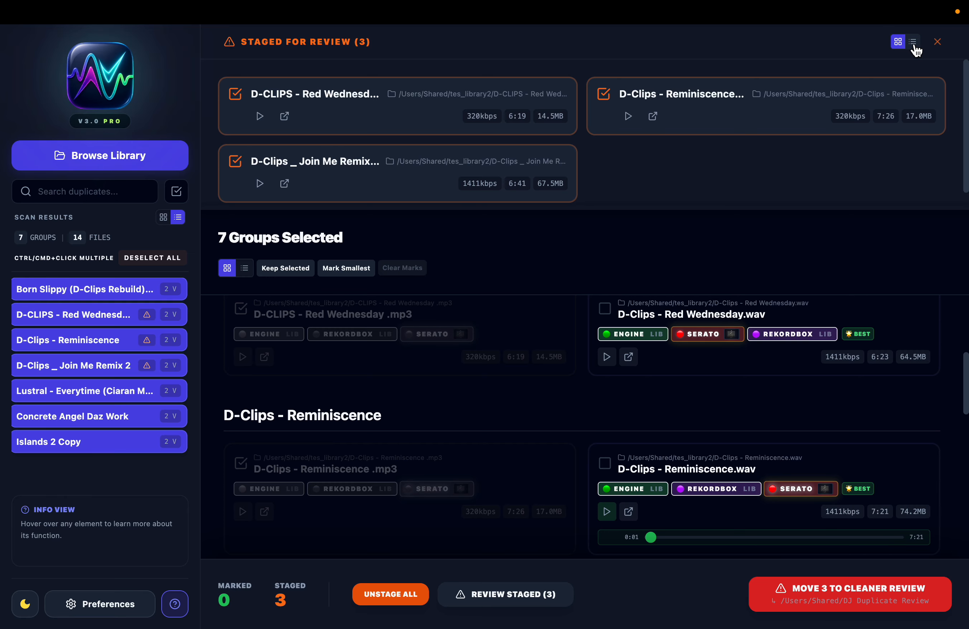
left_click(914, 42)
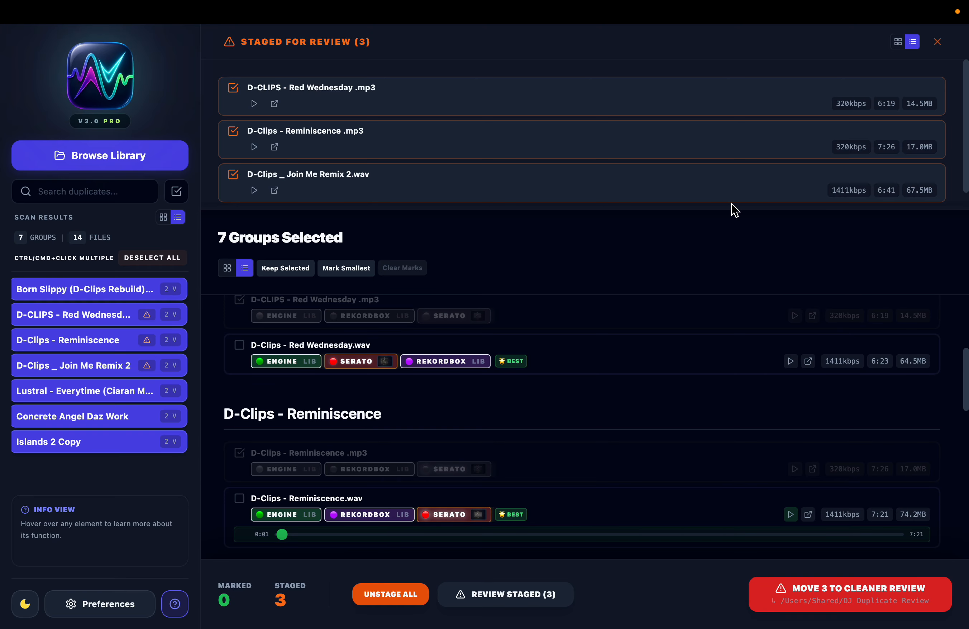
Isolate the D-CLIPS - Red Wednesday and Lustral - Everytime groups in the scan results, and show all groups again.
left_click(185, 197)
left_click(184, 197)
left_click(104, 195)
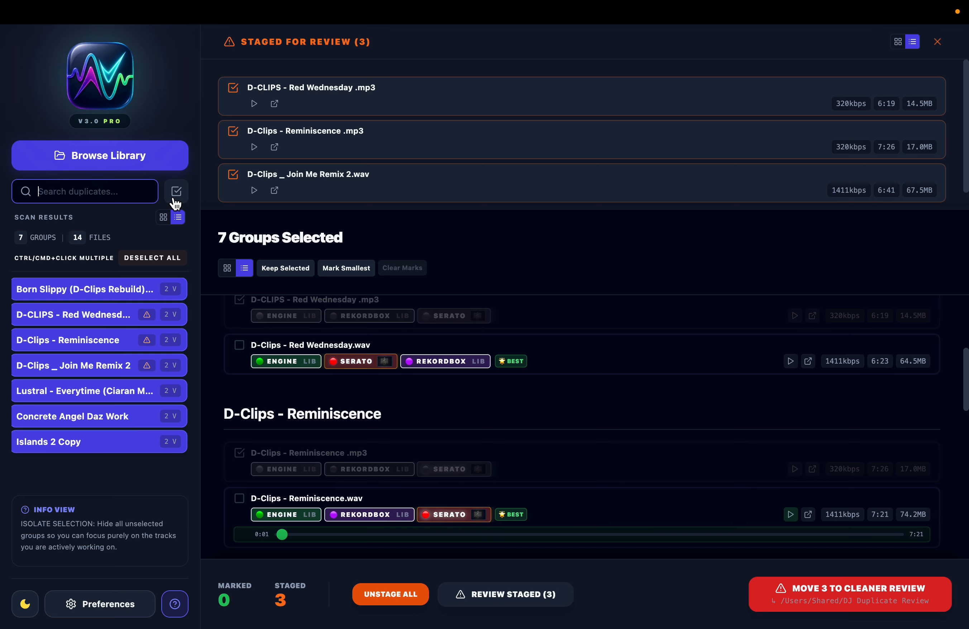
left_click(184, 317)
left_click(102, 390)
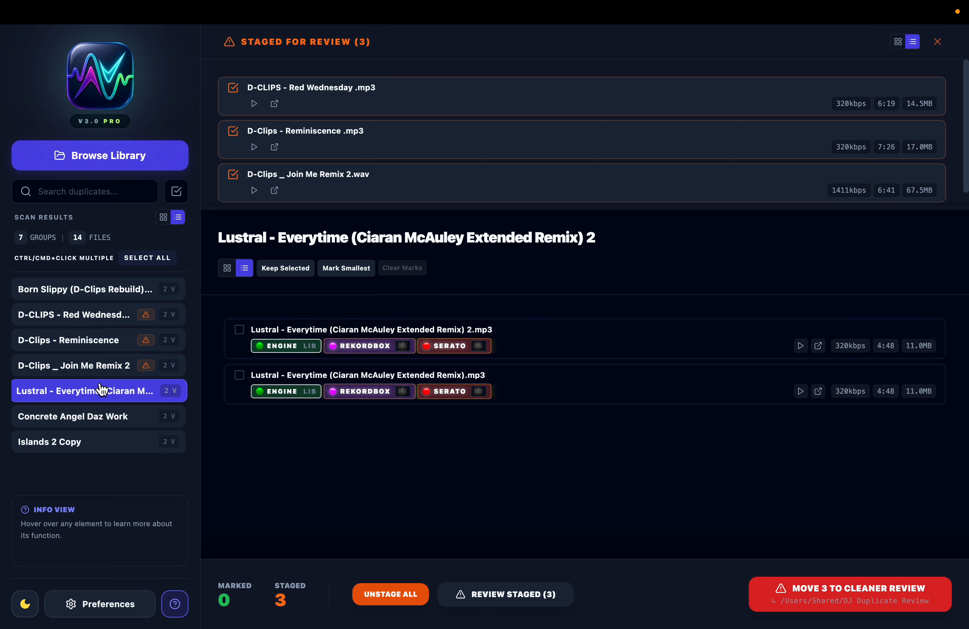
left_click(117, 312, "super")
left_click(184, 203)
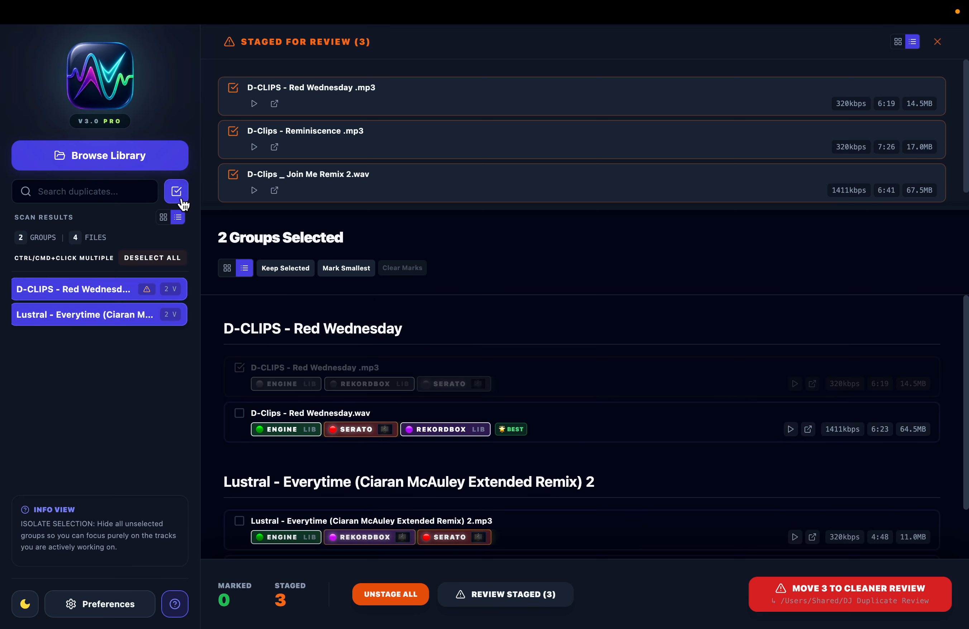
left_click(183, 202)
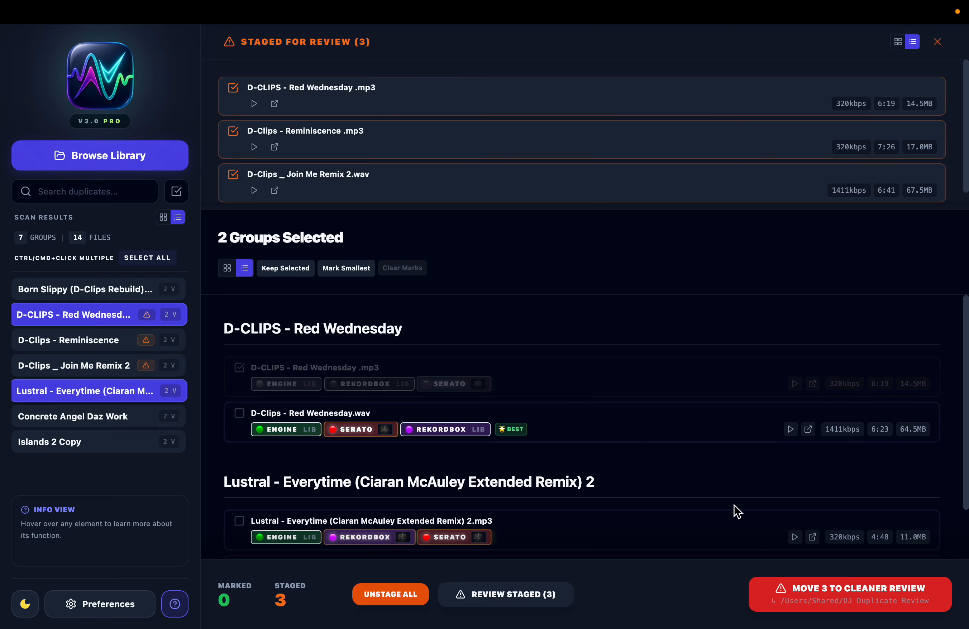
Move the 3 staged files to the DJ Duplicate Review folder and open that folder in Finder.
left_click(830, 590)
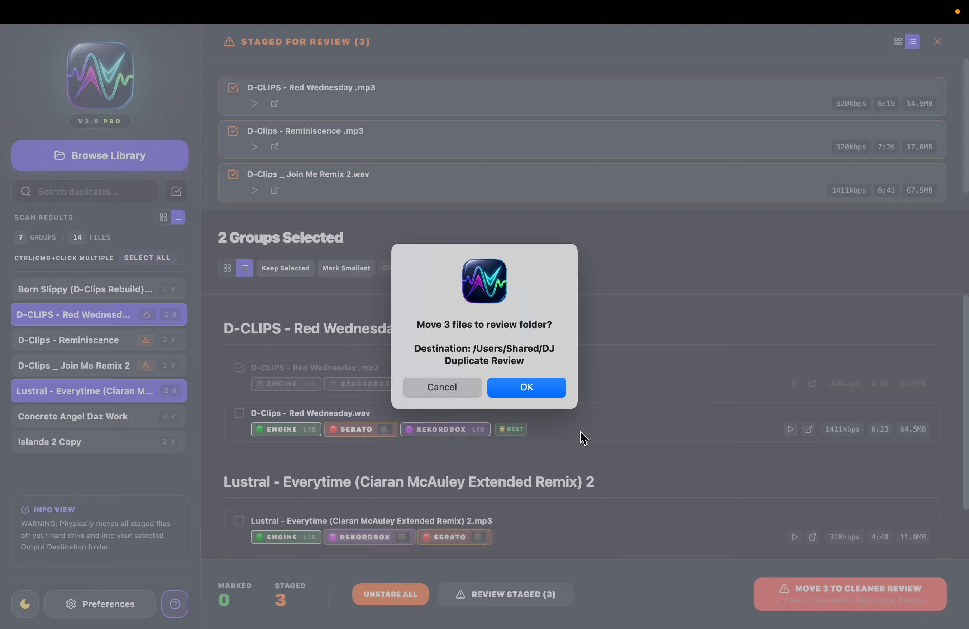
left_click(541, 389)
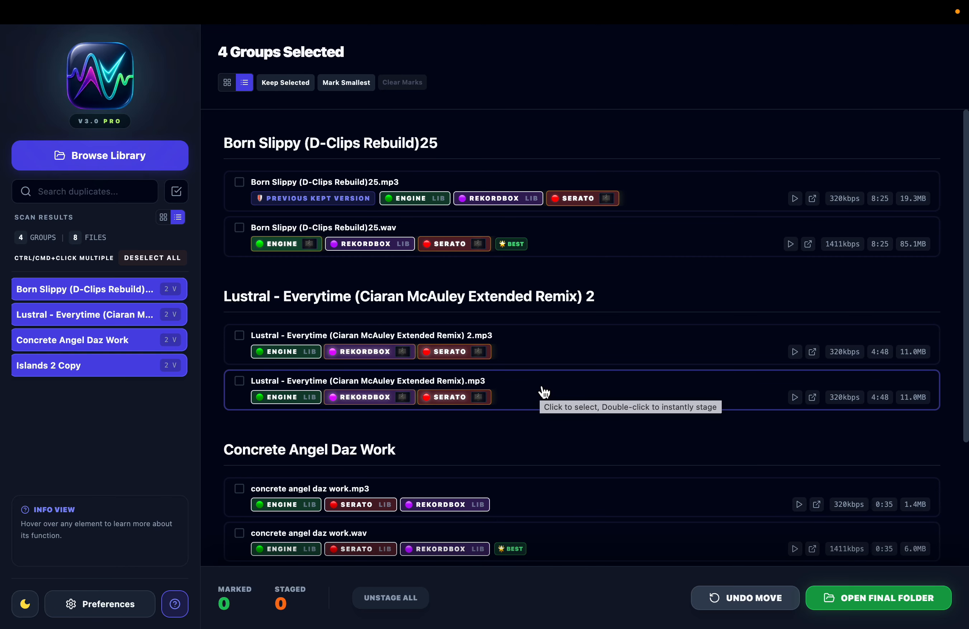
left_click(906, 611)
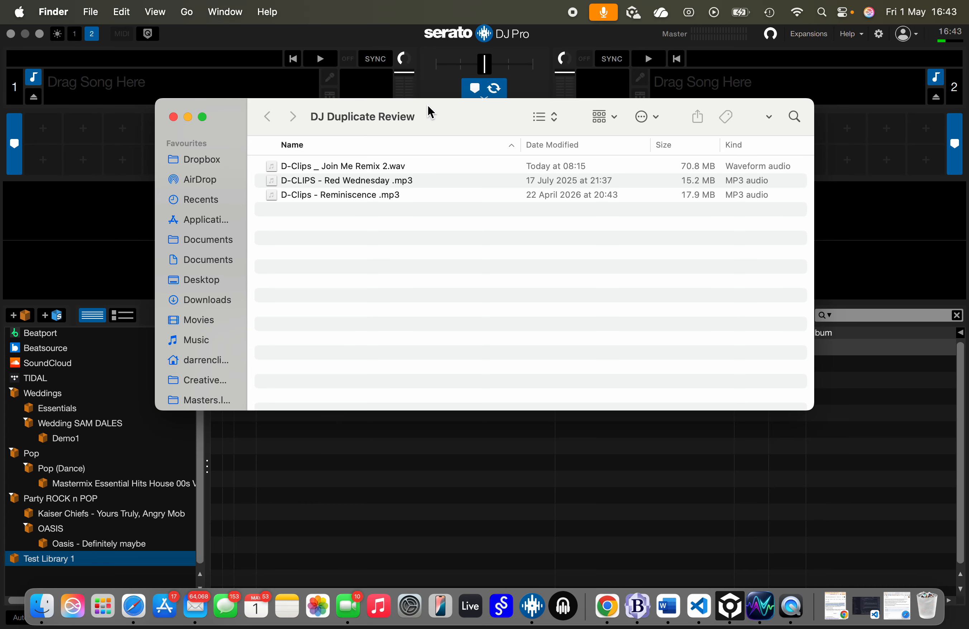
Check the master output destination in the cleaner's Preferences and the moved files in Finder, and close both.
key("ctrl+Right")
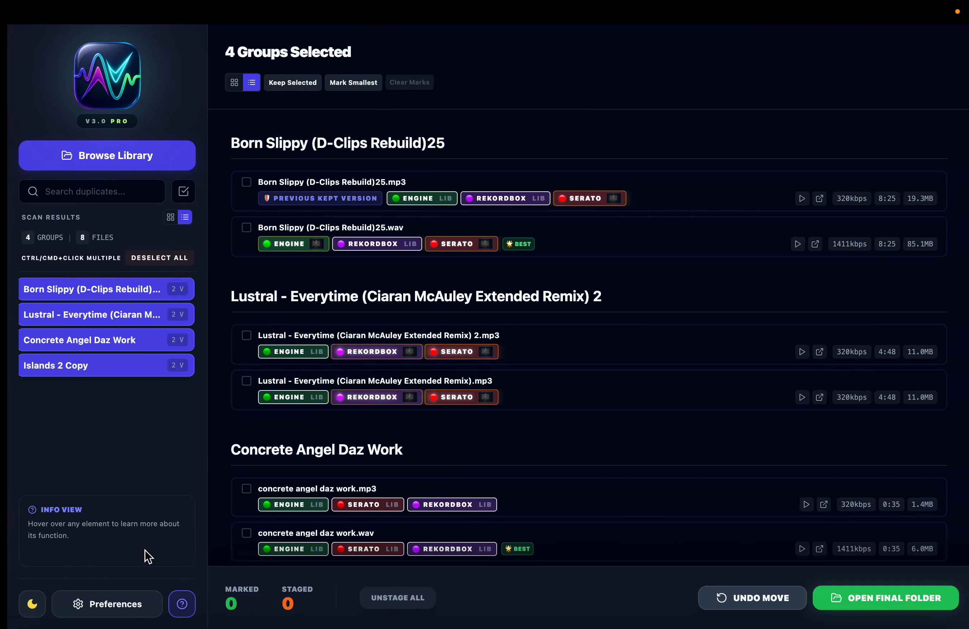
left_click(108, 605)
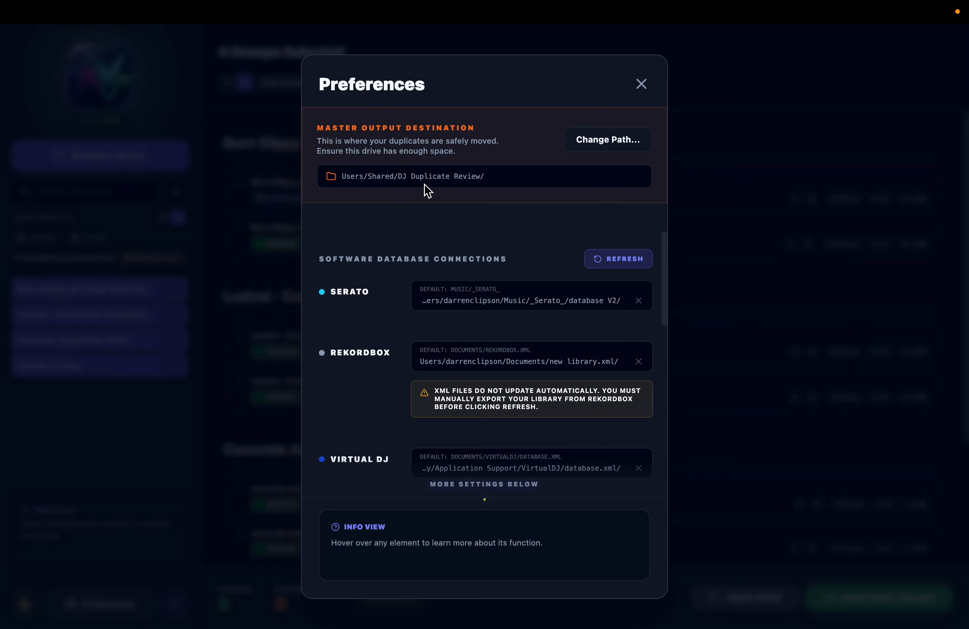
key("ctrl+Right")
key("ctrl+Left")
key("ctrl+Left")
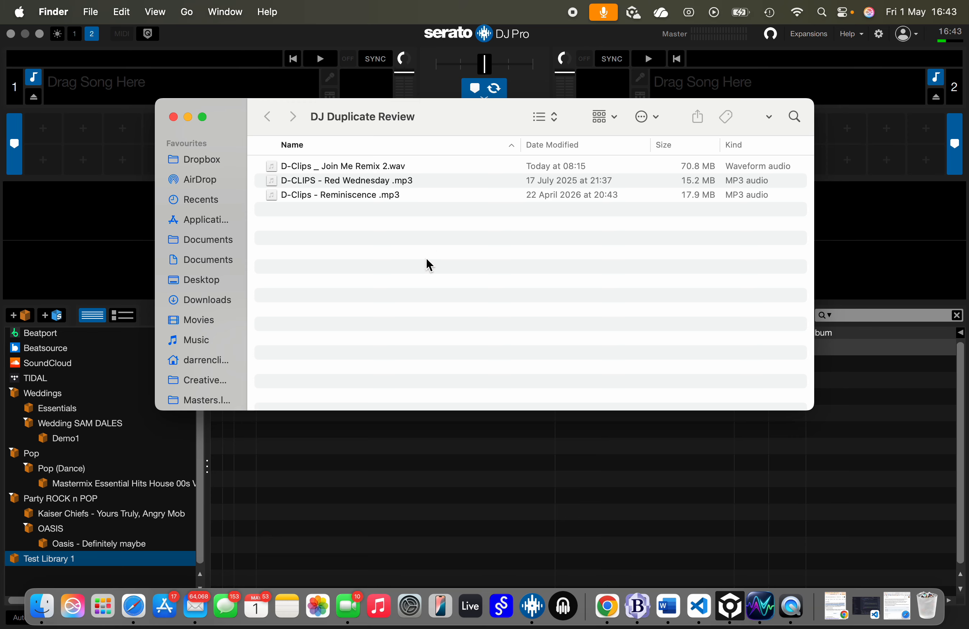
left_click_drag(350, 255, 353, 167)
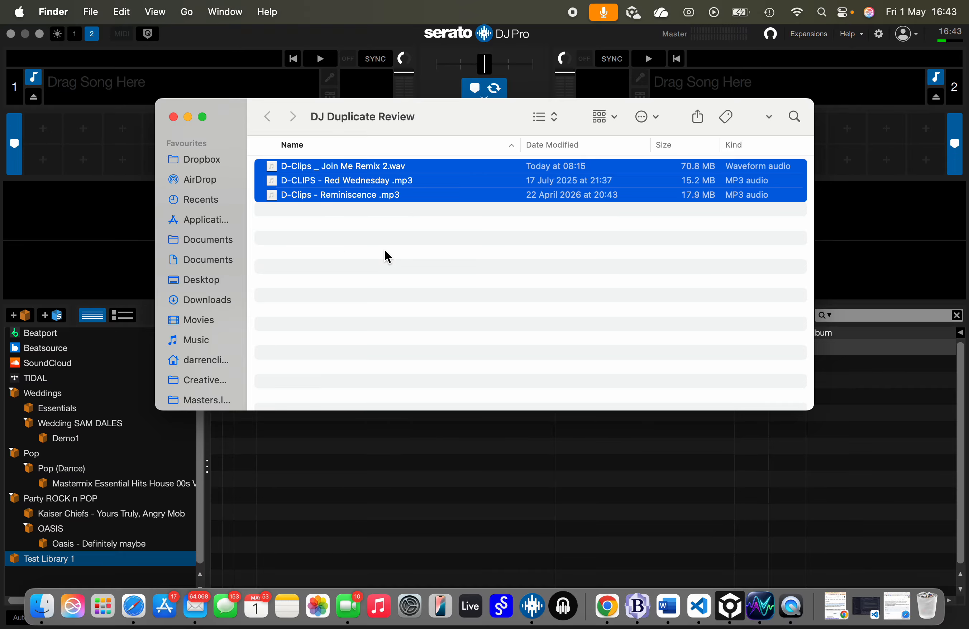
left_click(173, 117)
key("ctrl+Right")
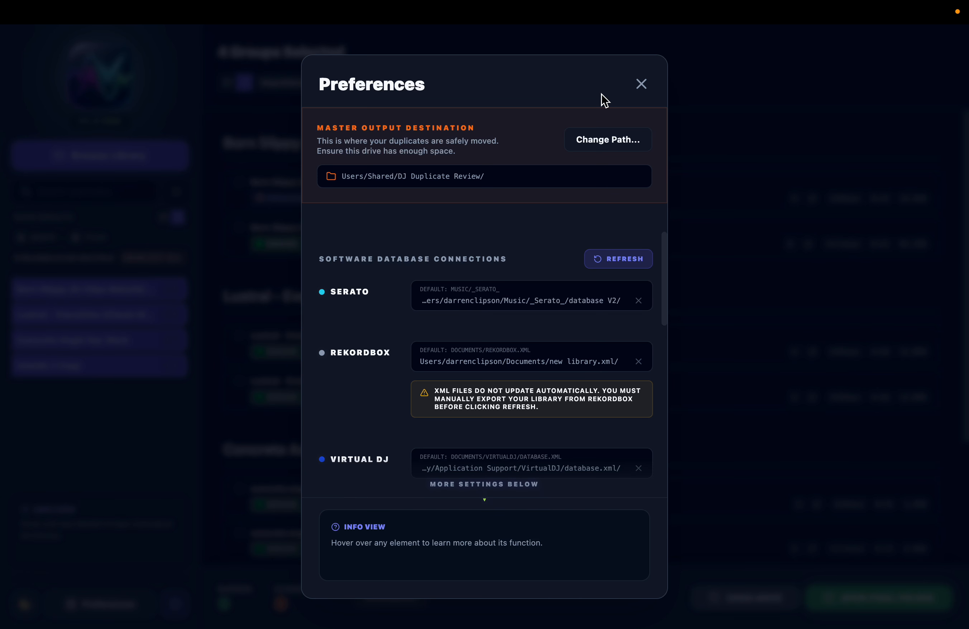
left_click(640, 90)
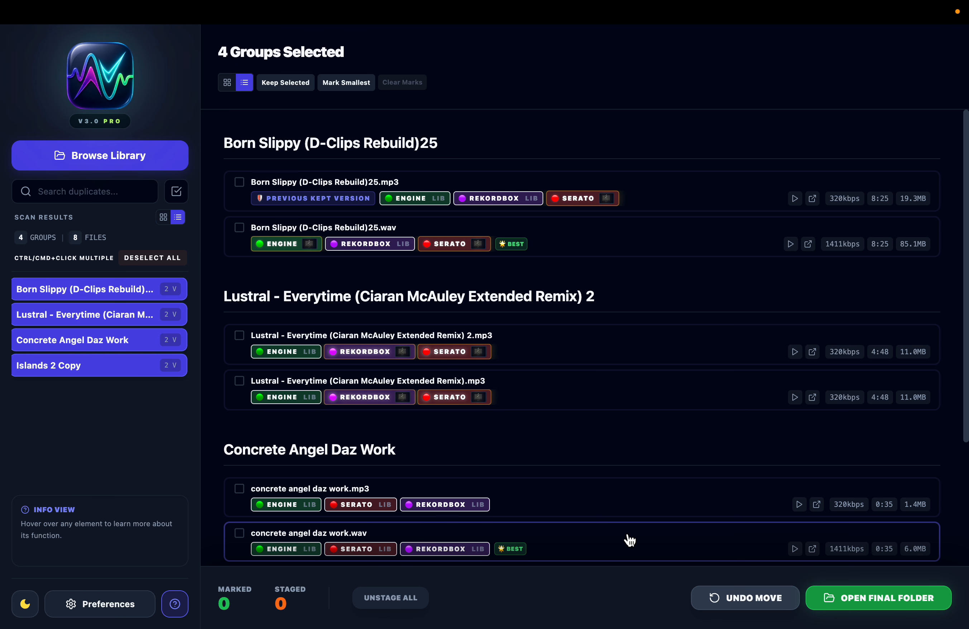
Undo the move to return the 3 files to their original folders.
left_click(770, 600)
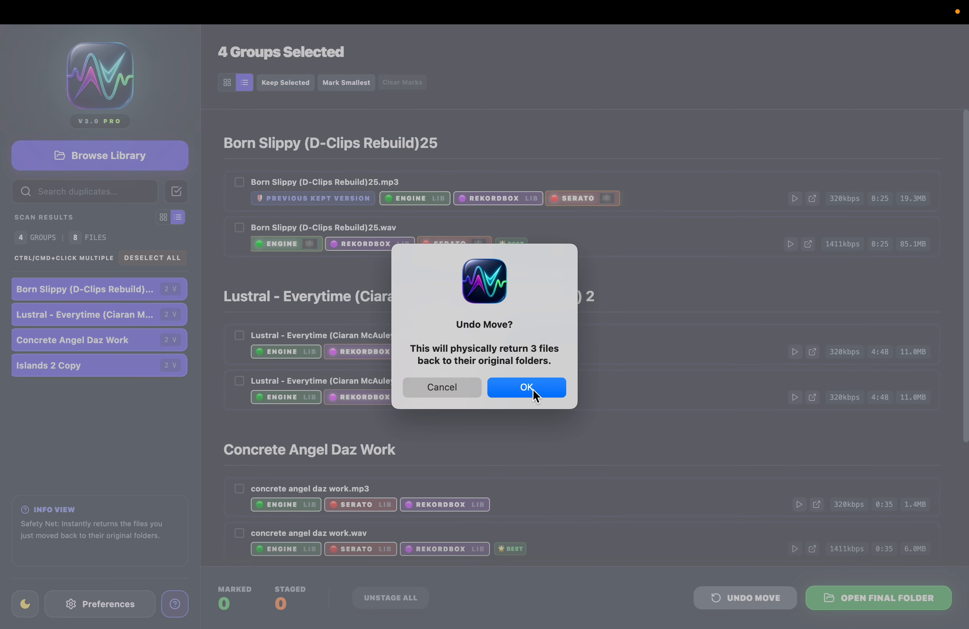
left_click(533, 389)
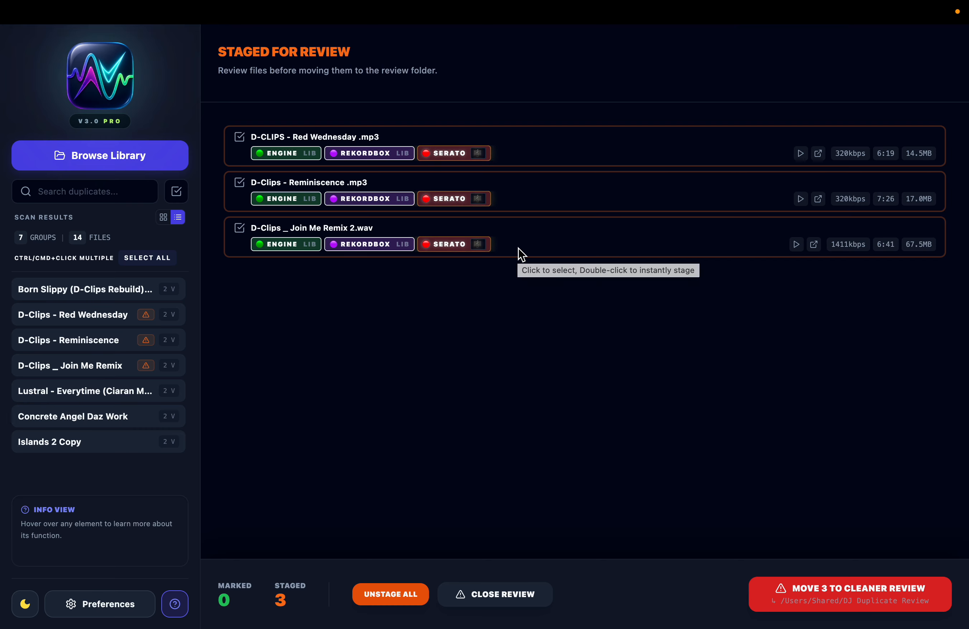
Unstage D-CLIPS - Red Wednesday .mp3 and the remaining staged files, and clear all marks.
left_click(237, 136)
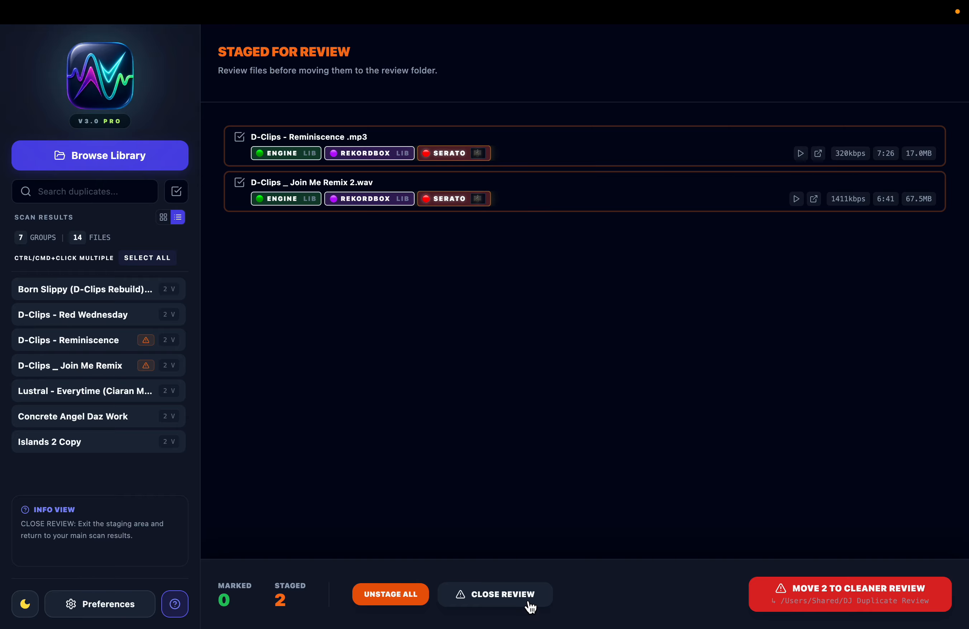
left_click(516, 605)
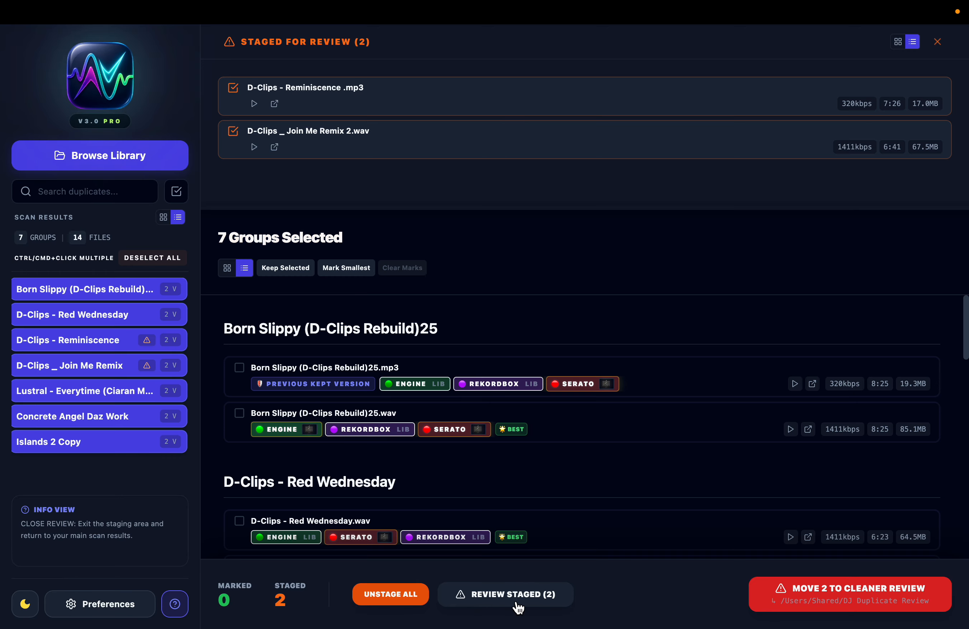
left_click(391, 599)
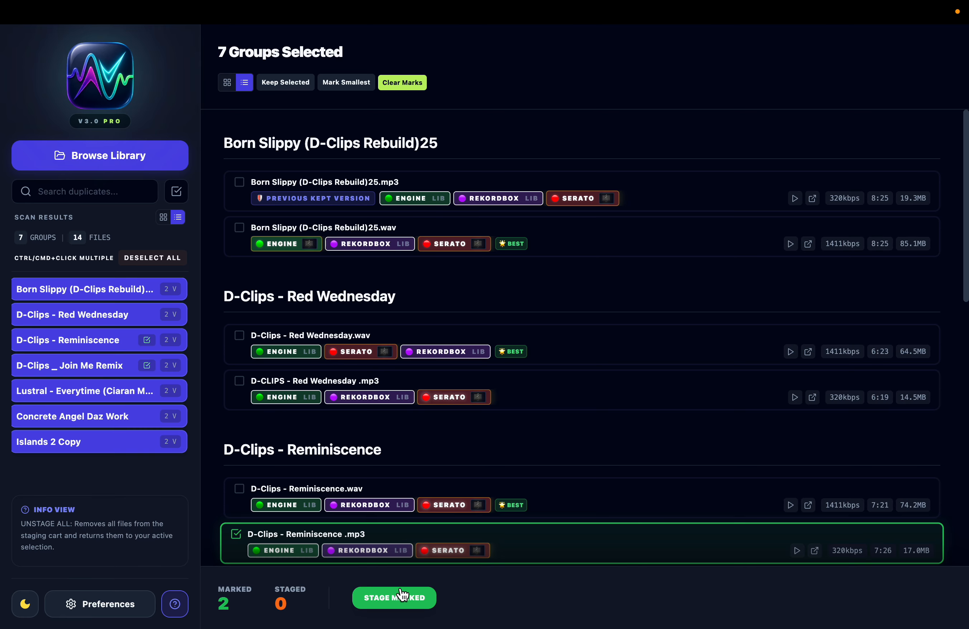
left_click(401, 83)
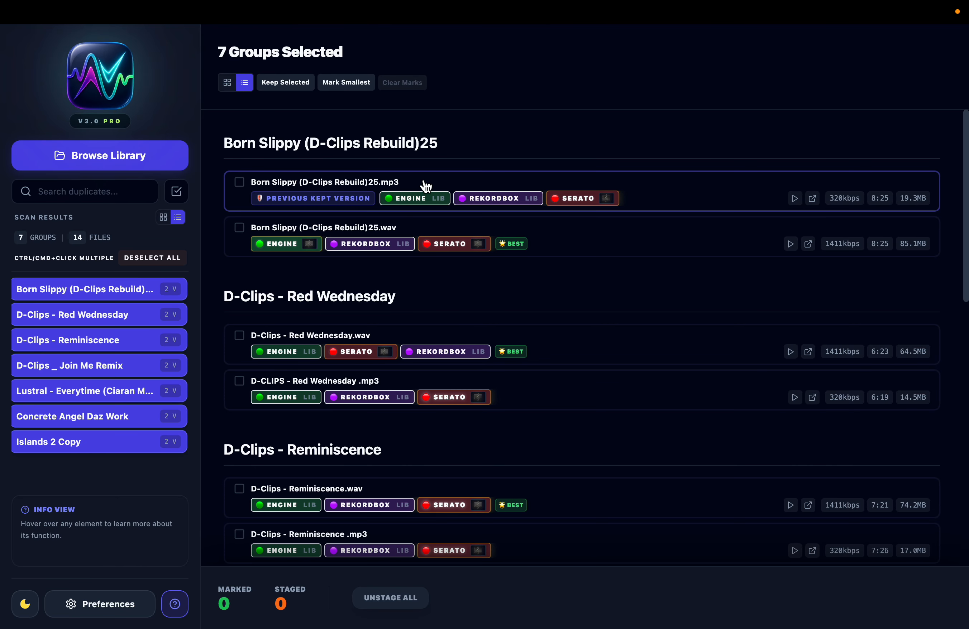
Mark and unmark Born Slippy (D-Clips Rebuild)25.mp3, and stage and unstage D-Clips - Red Wednesday.wav.
left_click(239, 182)
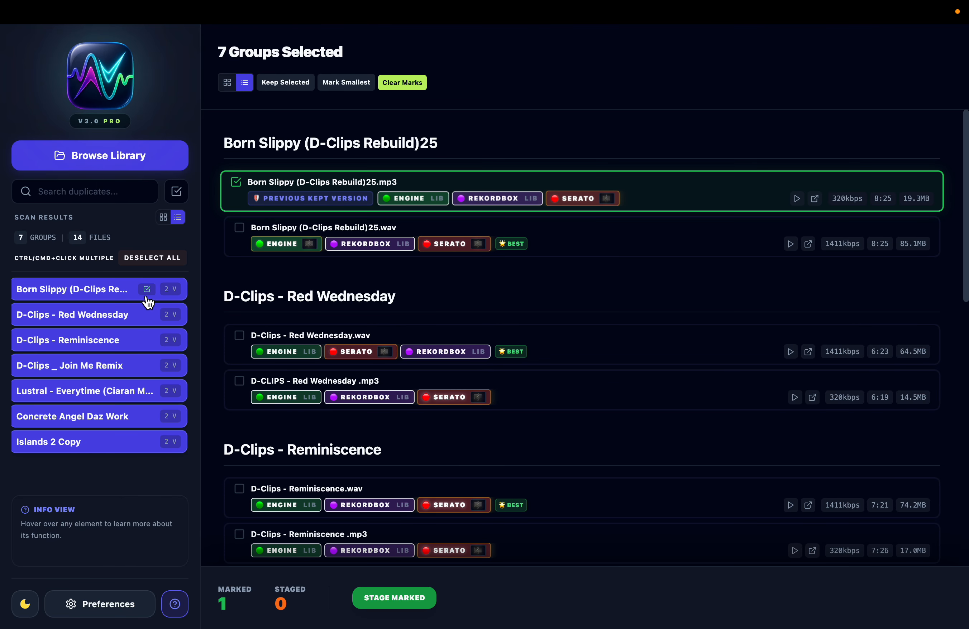
left_click(239, 183)
left_click(239, 336)
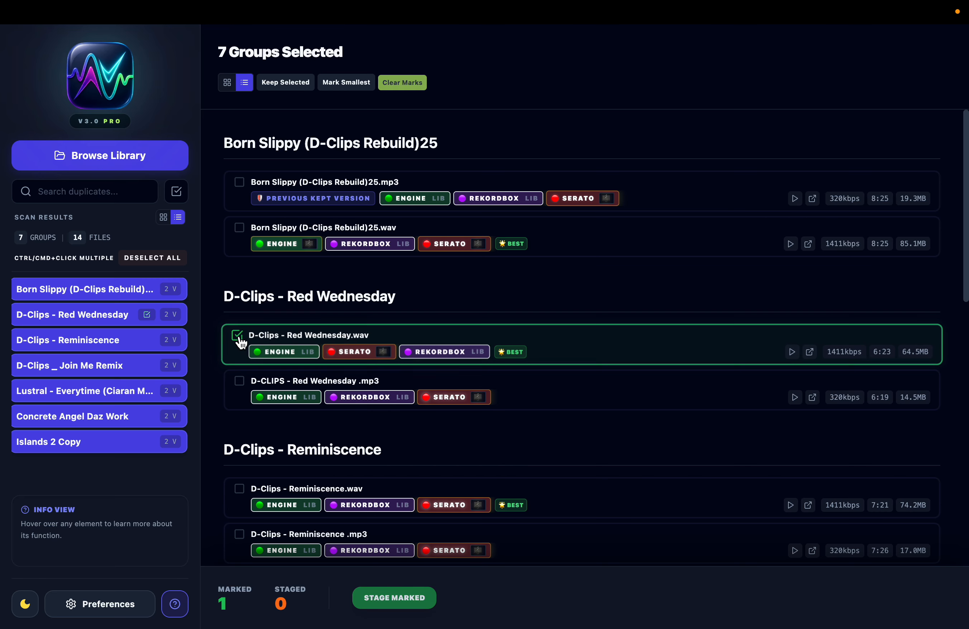
double_click(337, 333)
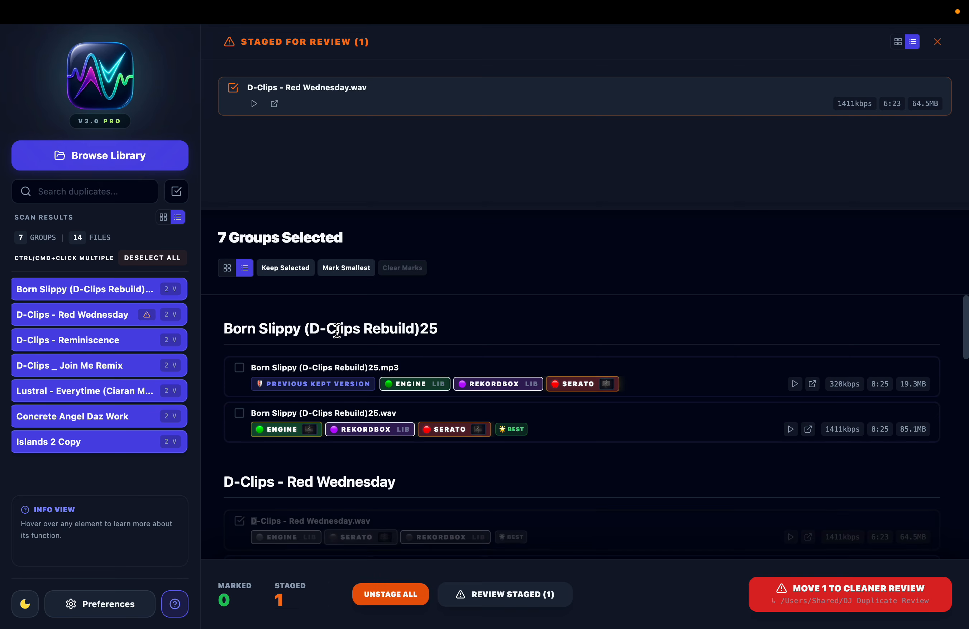
left_click(234, 88)
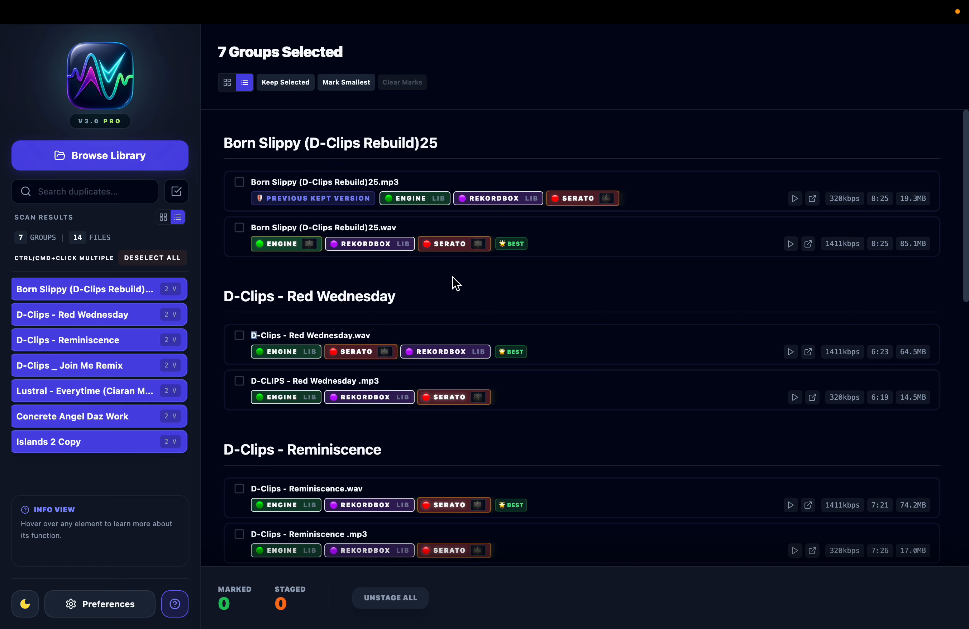
Scan the Music folder for duplicates, allowing the cleaner access to Apple Music and the media library.
scroll(555, 300, "down", 2)
scroll(556, 299, "up", 2)
left_click(120, 167)
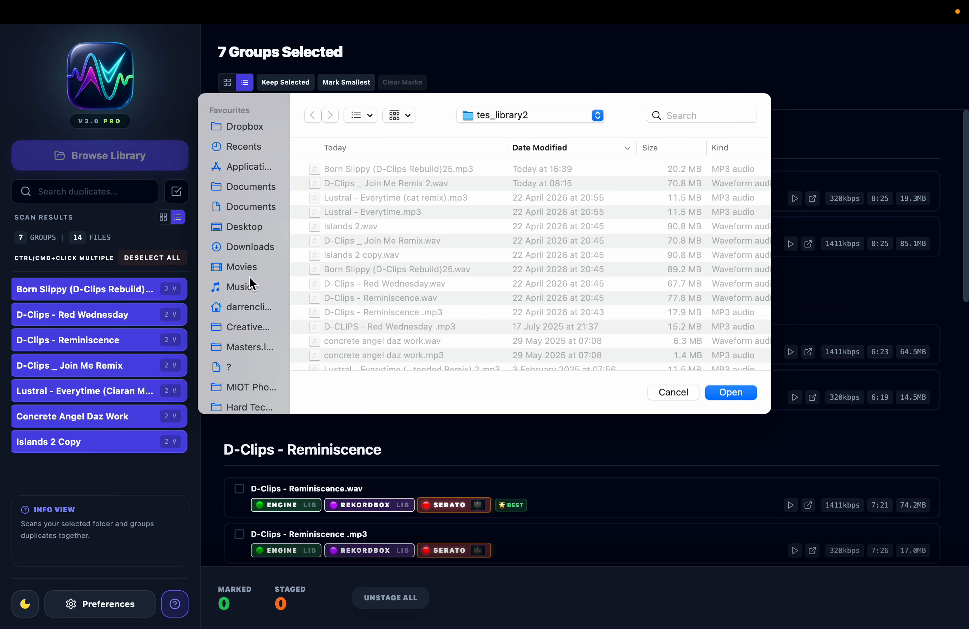
left_click(249, 287)
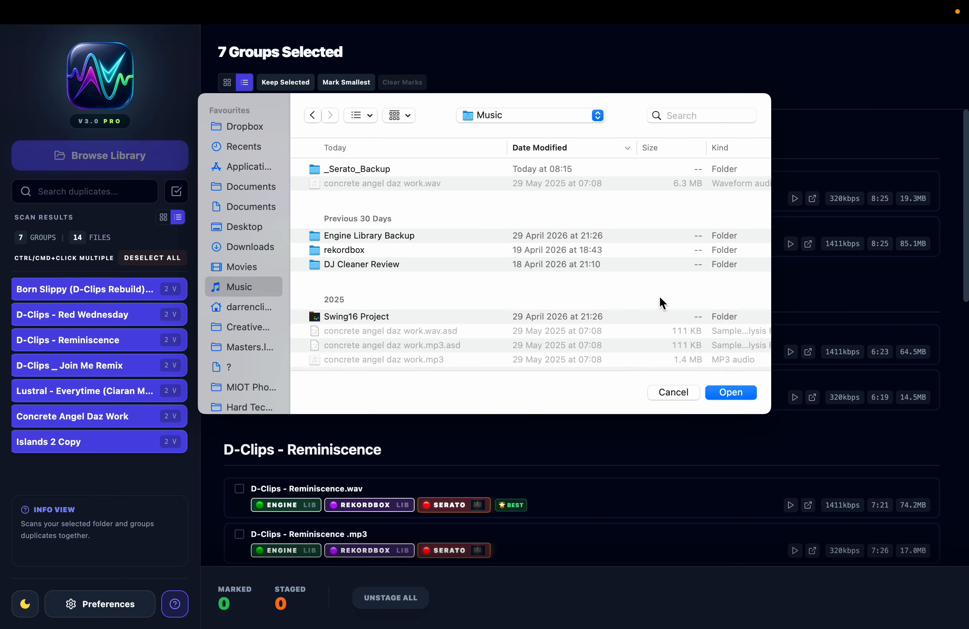
left_click(732, 395)
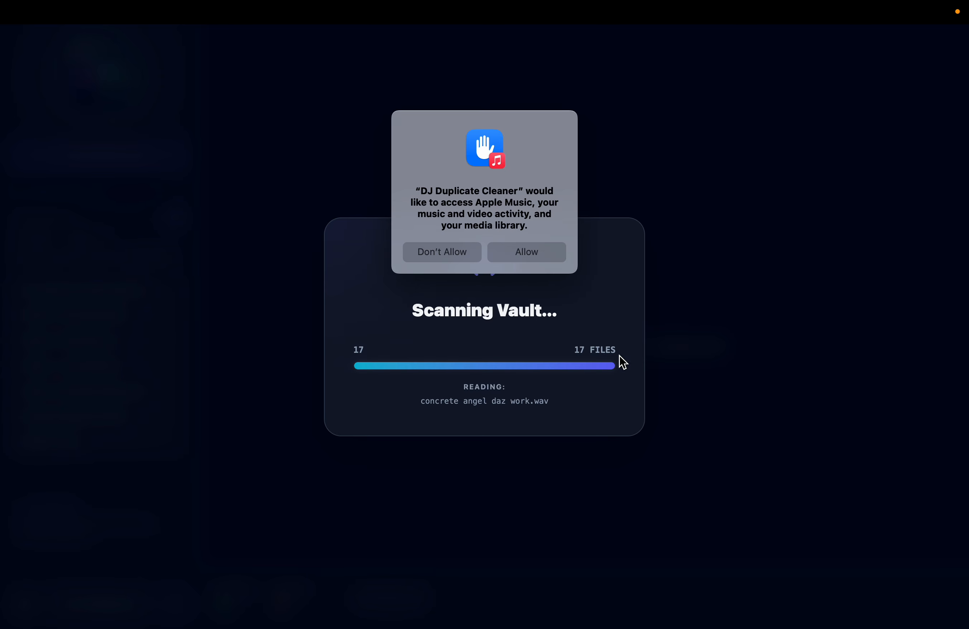
left_click(526, 251)
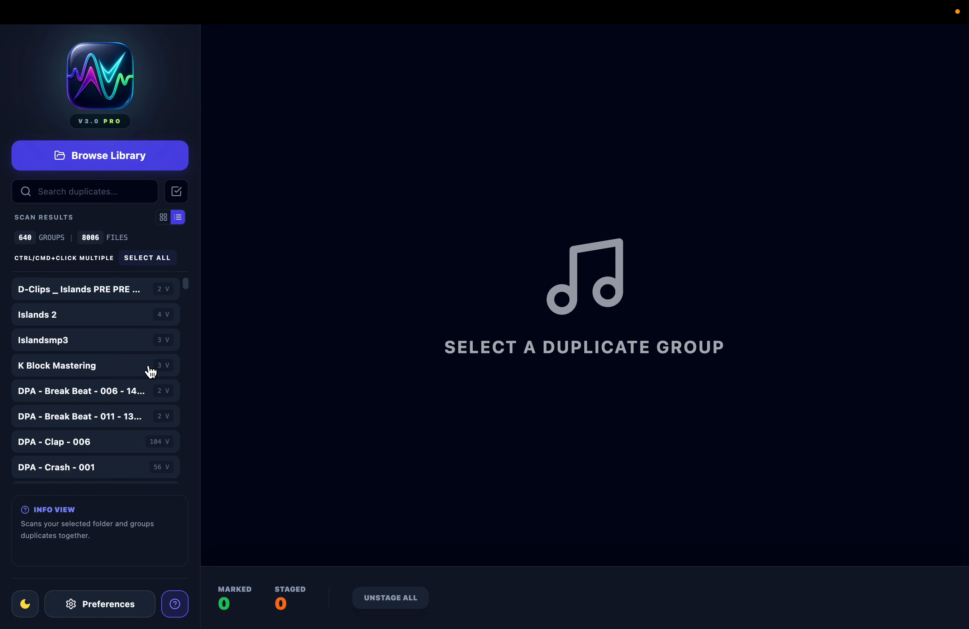
Look through the list of duplicate groups from the Music folder scan.
scroll(151, 371, "down", 20)
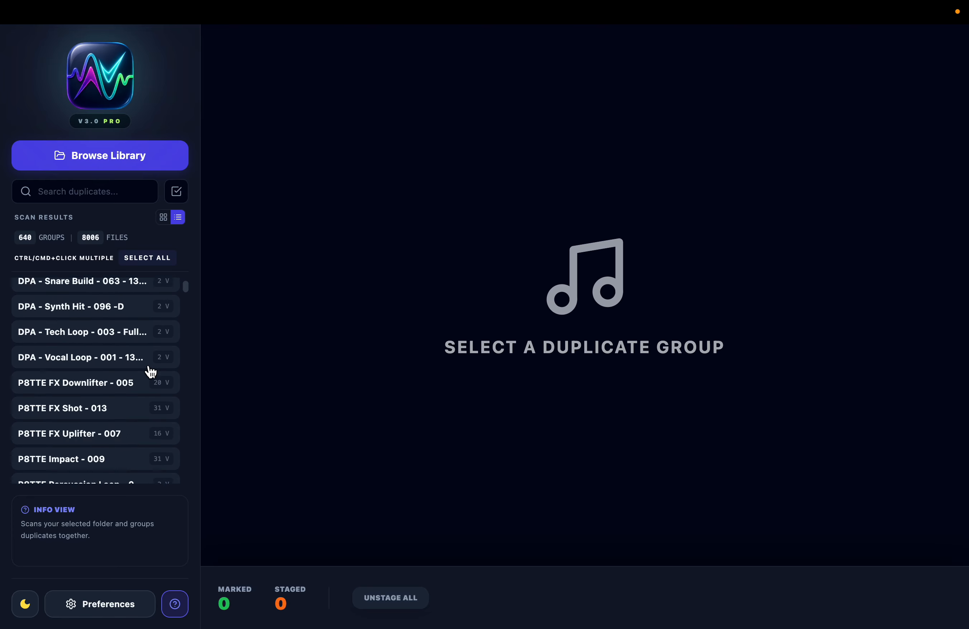
scroll(150, 371, "down", 20)
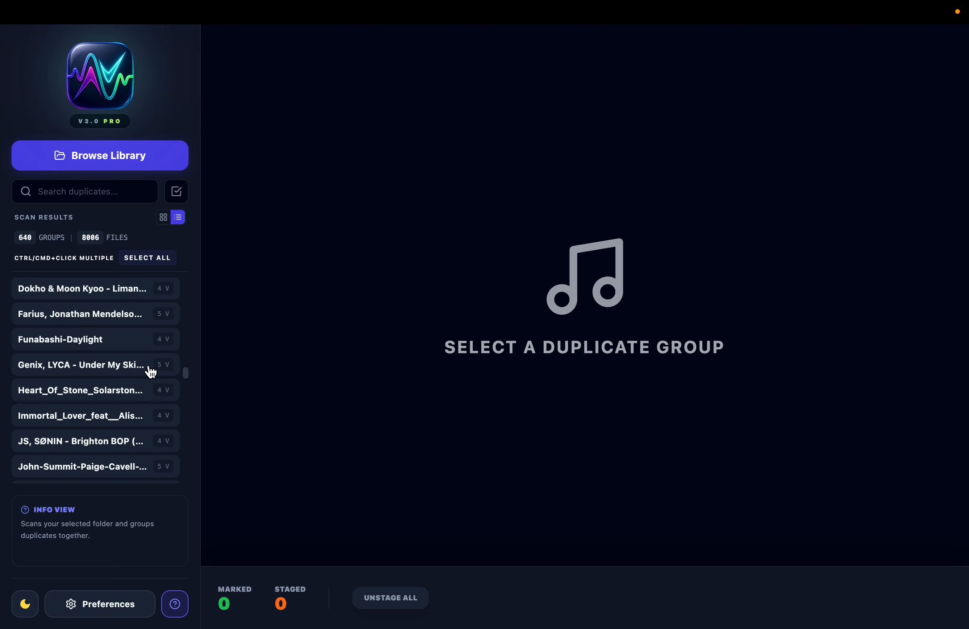
scroll(151, 372, "up", 20)
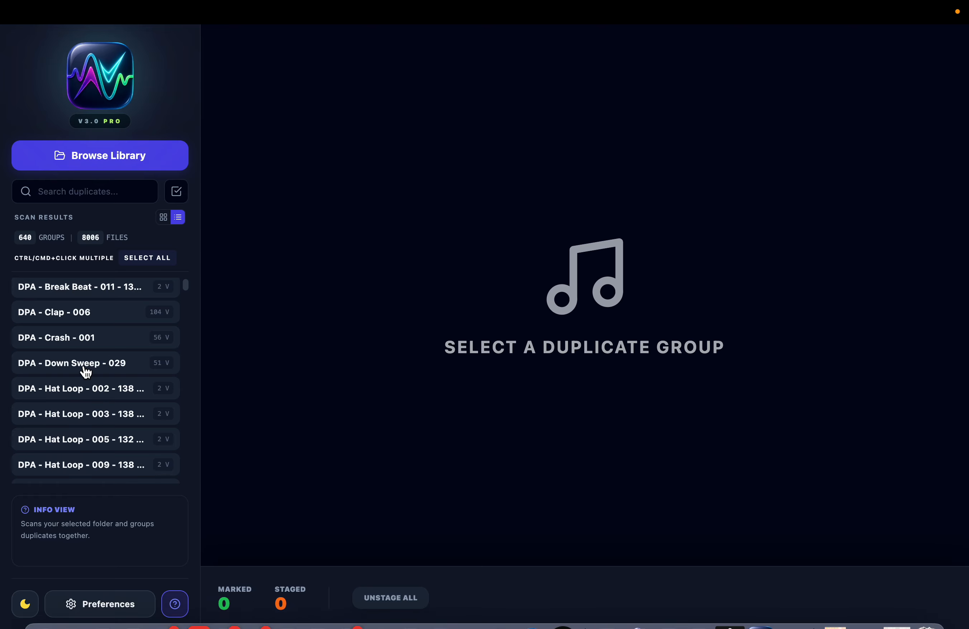
scroll(86, 372, "up", 3)
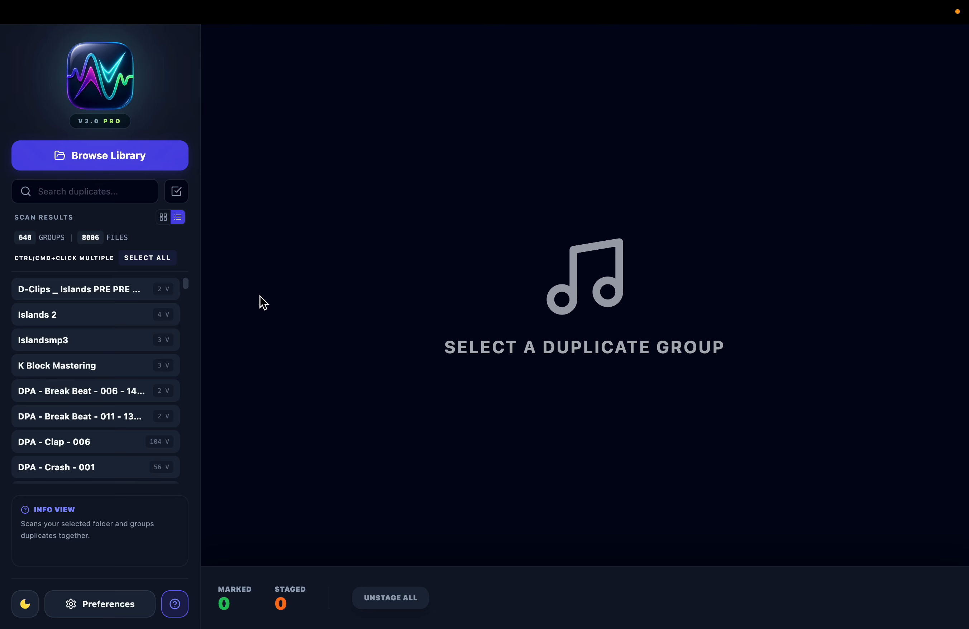
Try the scan results in grid layout and the interface in Day Mode, restoring list layout and Midnight Mode.
left_click(166, 220)
left_click(180, 221)
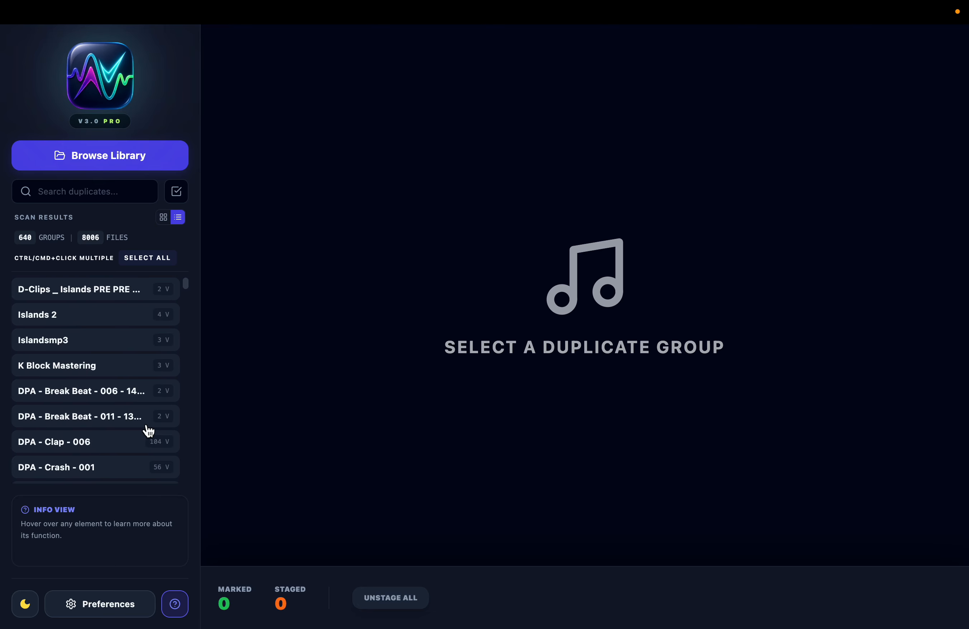
left_click(34, 610)
left_click(33, 610)
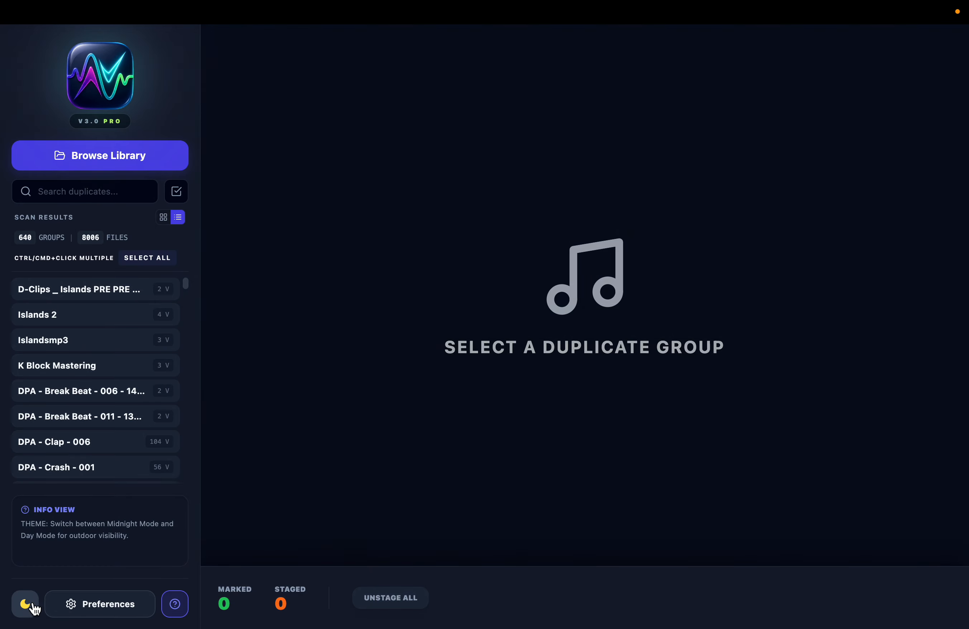